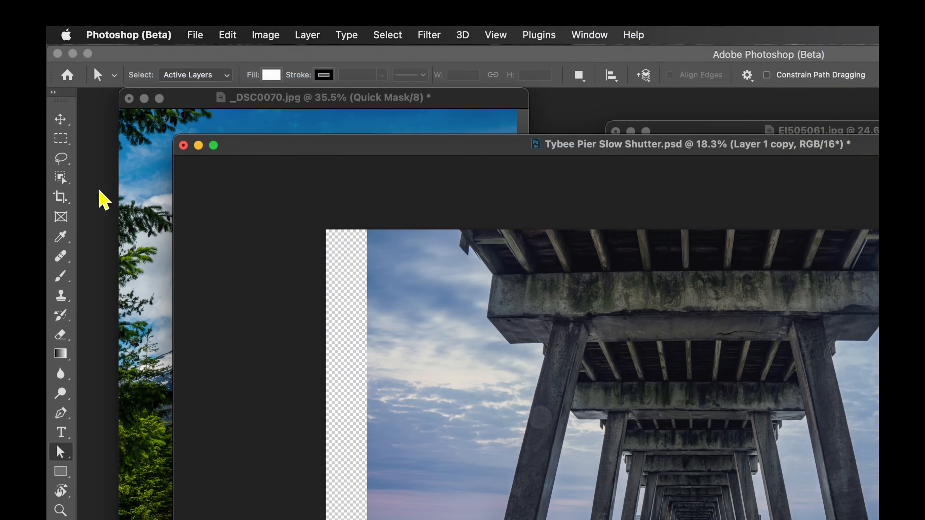
- Select the blank left, bottom and right borders, slightly overlapping the pier photo's edges, and fill them with Generative Fill using an empty prompt
click(61, 139)
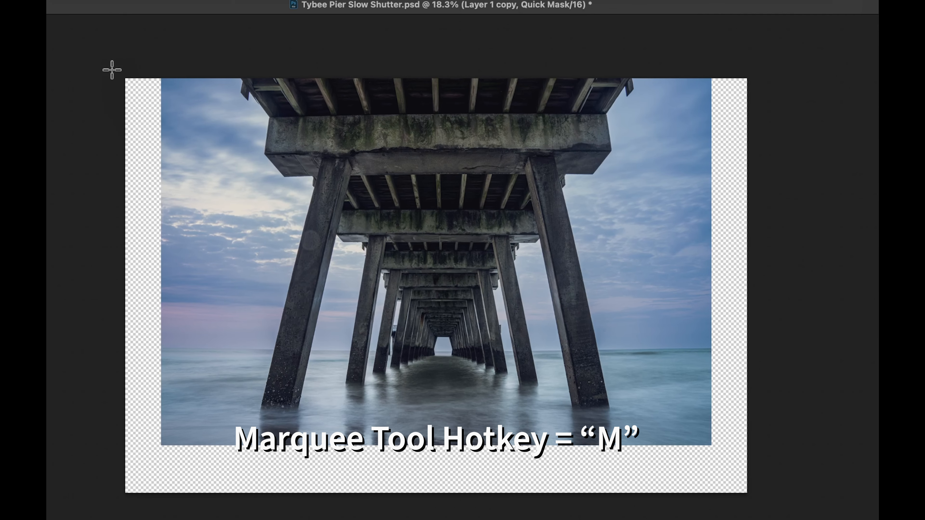
drag(122, 80, 178, 515)
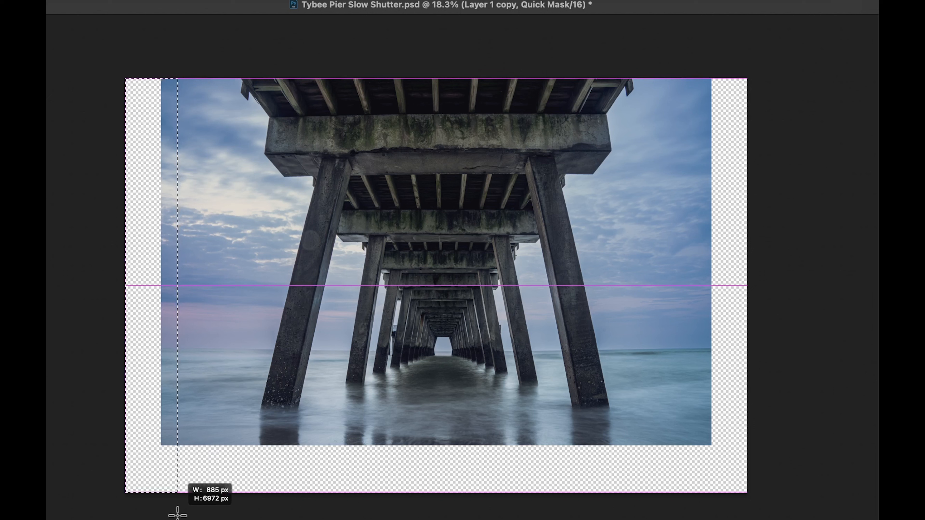
drag(178, 515, 177, 515)
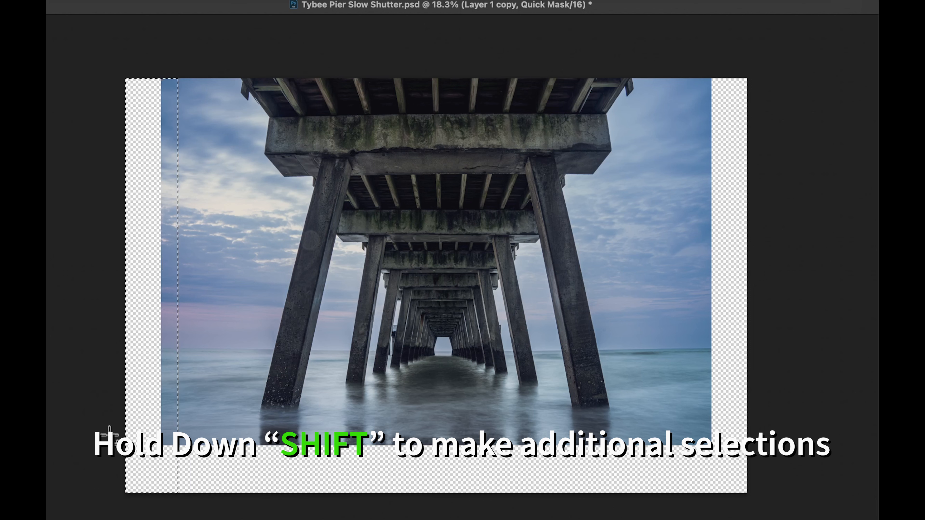
drag(103, 436, 750, 496)
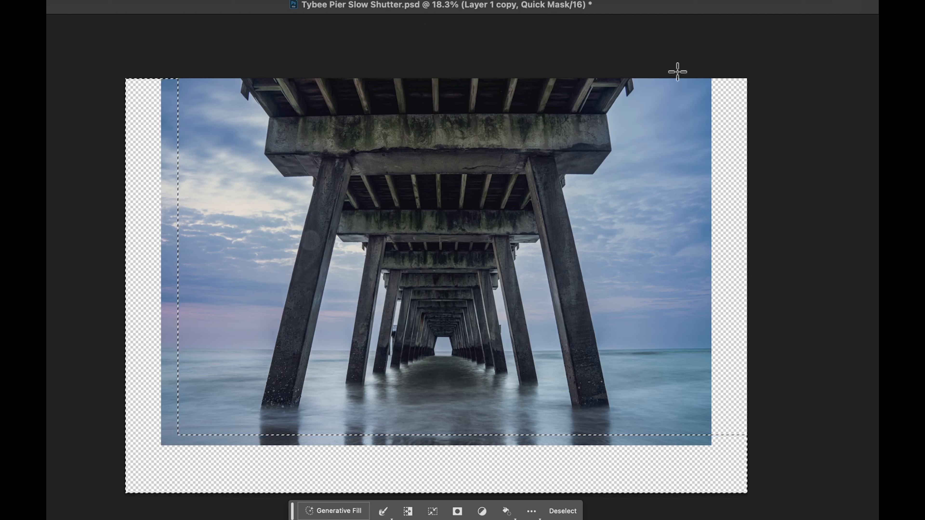
drag(687, 75, 779, 503)
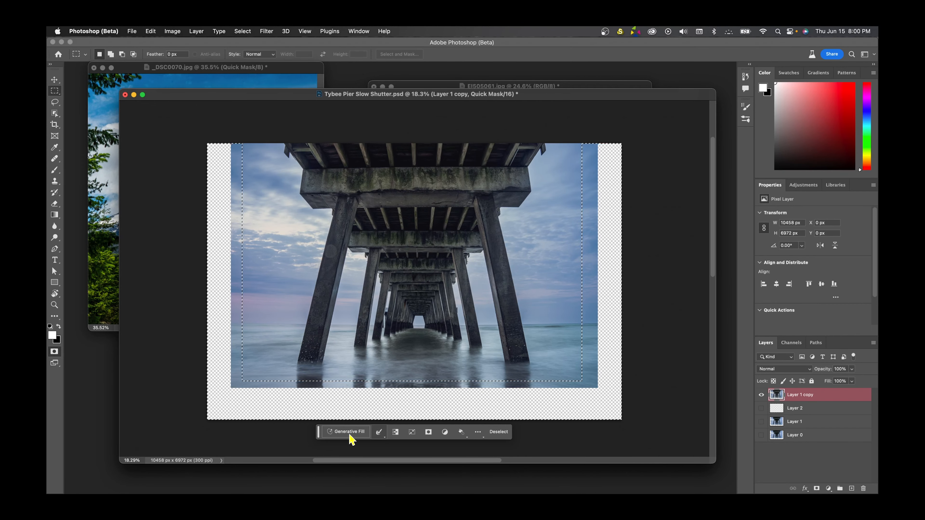
click(349, 432)
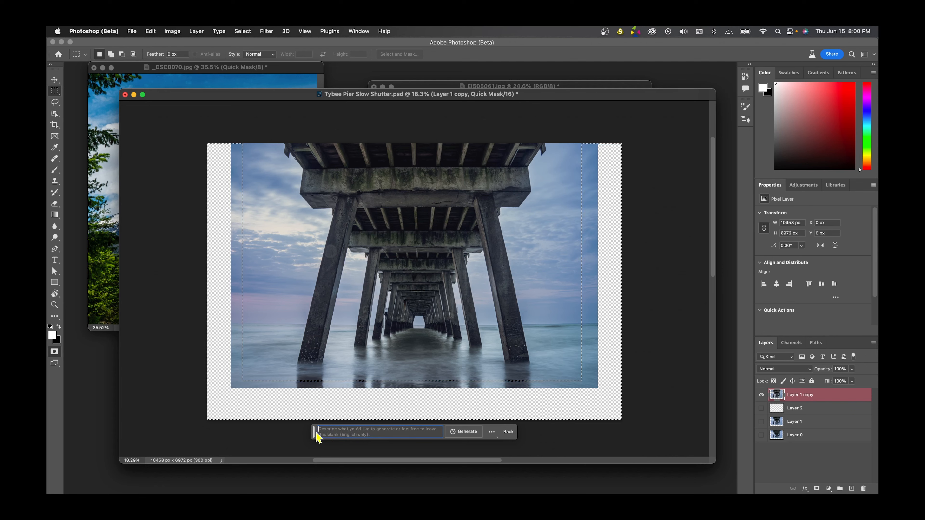
drag(313, 432, 309, 336)
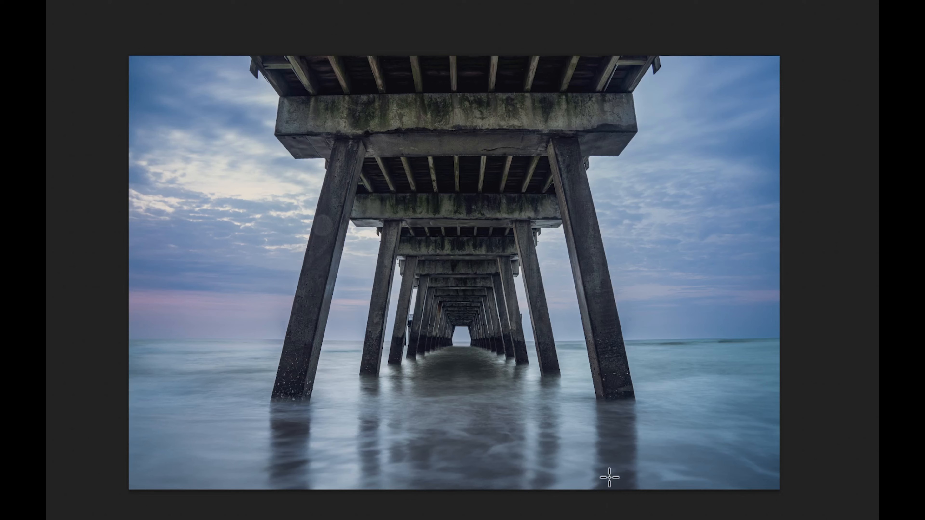
- Examine the generated water, reflections and edges around the pier up close, and compare the image with and without the generative layer
key(f)
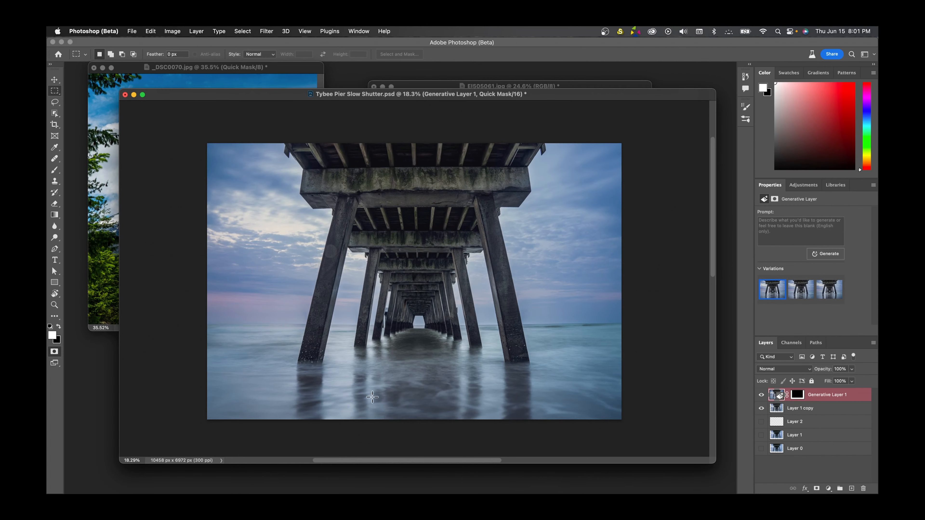
click(58, 303)
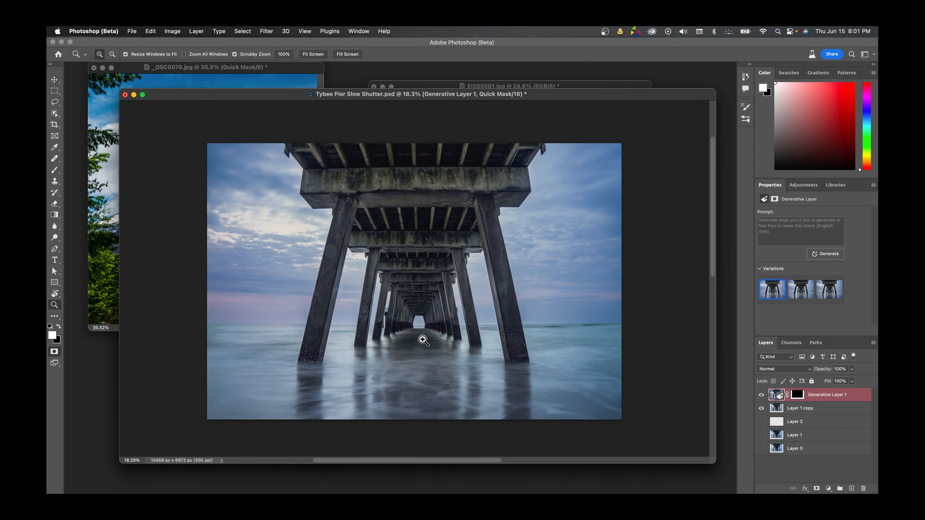
drag(422, 357, 455, 355)
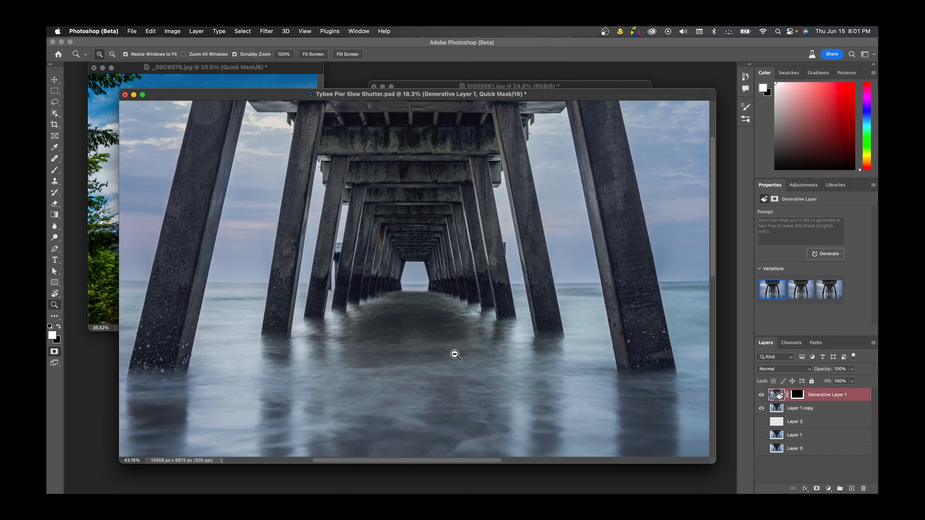
drag(440, 310, 438, 207)
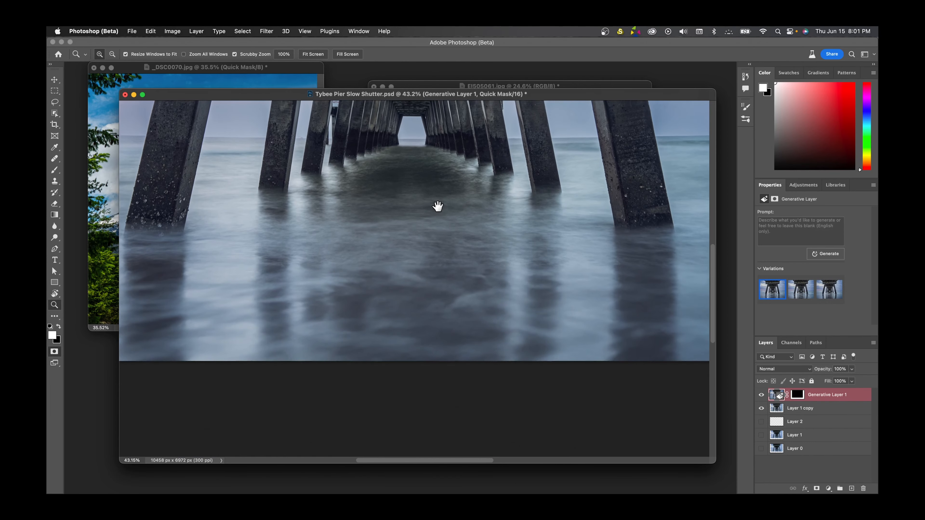
drag(528, 248, 316, 266)
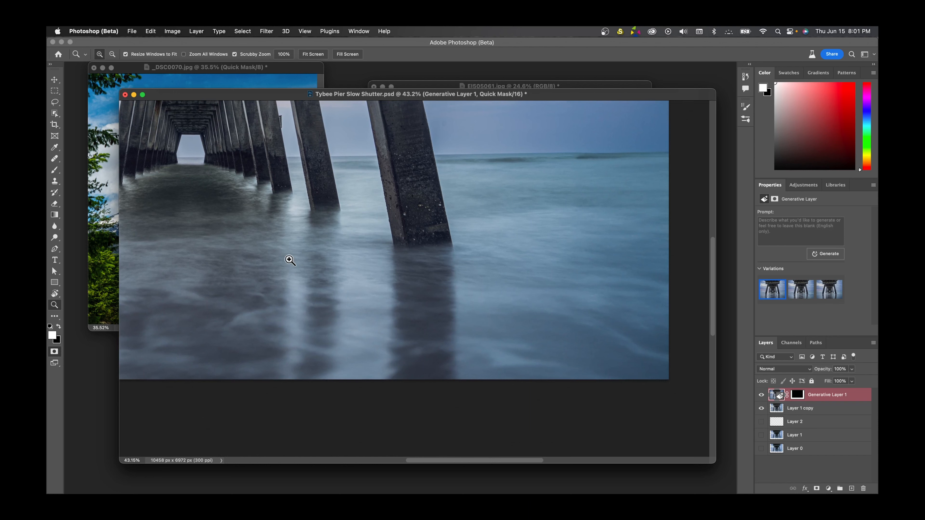
drag(264, 226, 582, 221)
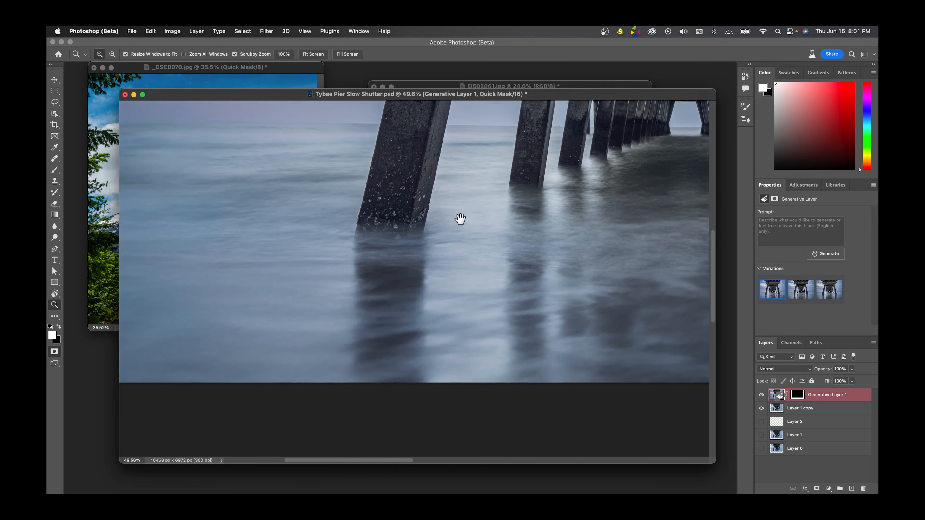
drag(460, 218, 333, 223)
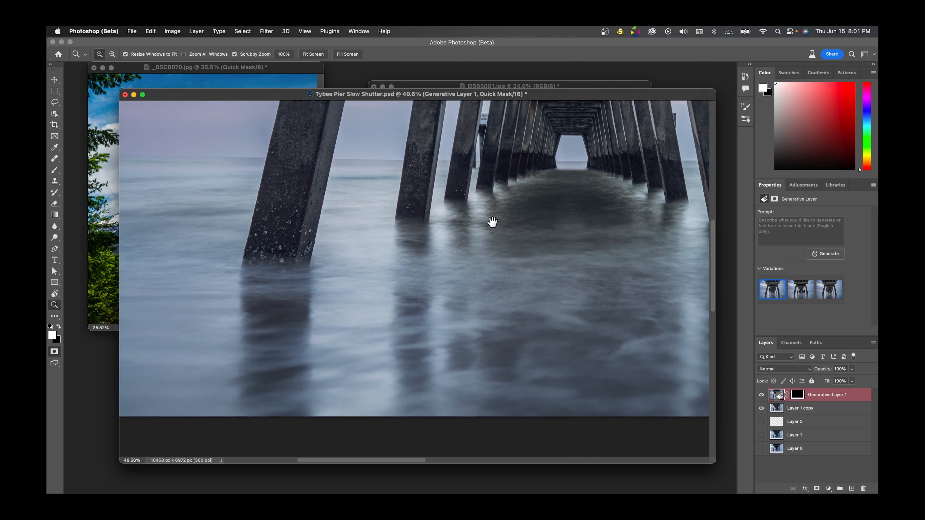
drag(491, 221, 380, 232)
drag(489, 230, 462, 221)
drag(489, 192, 450, 239)
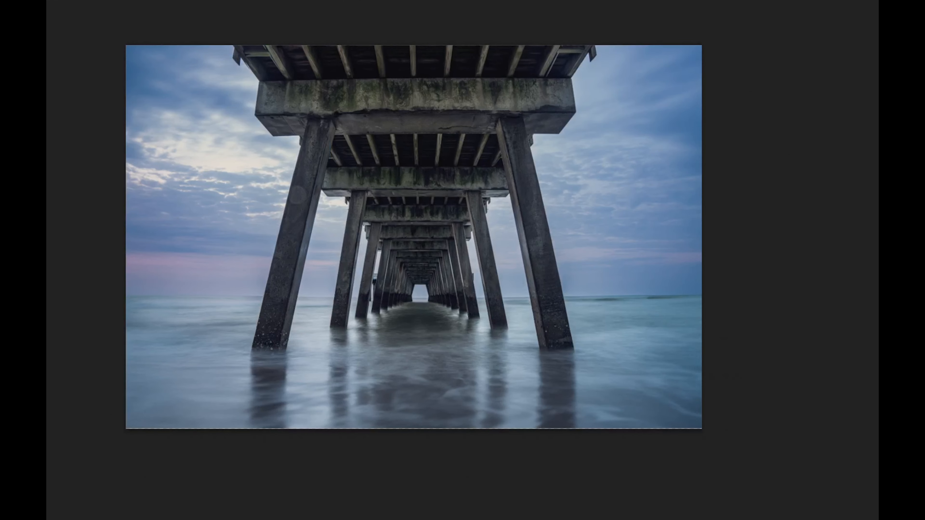
key(super+comma)
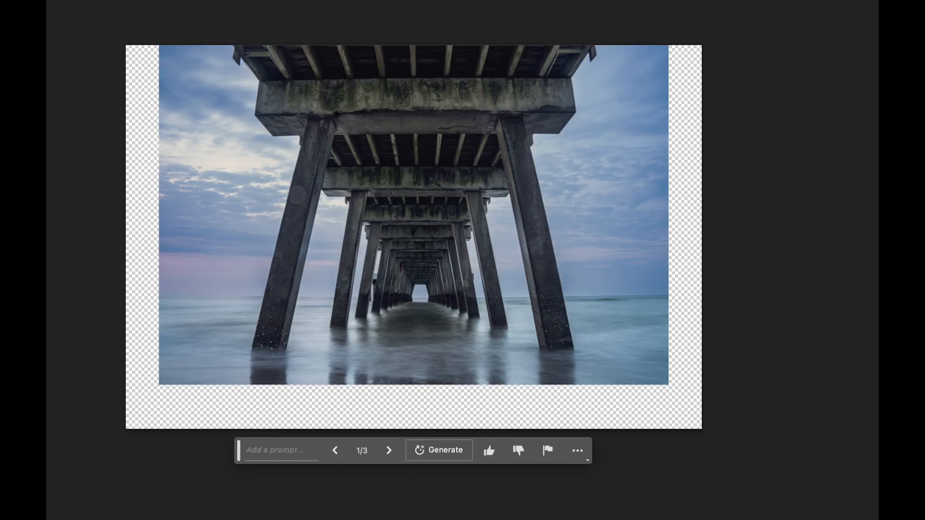
key(super+comma)
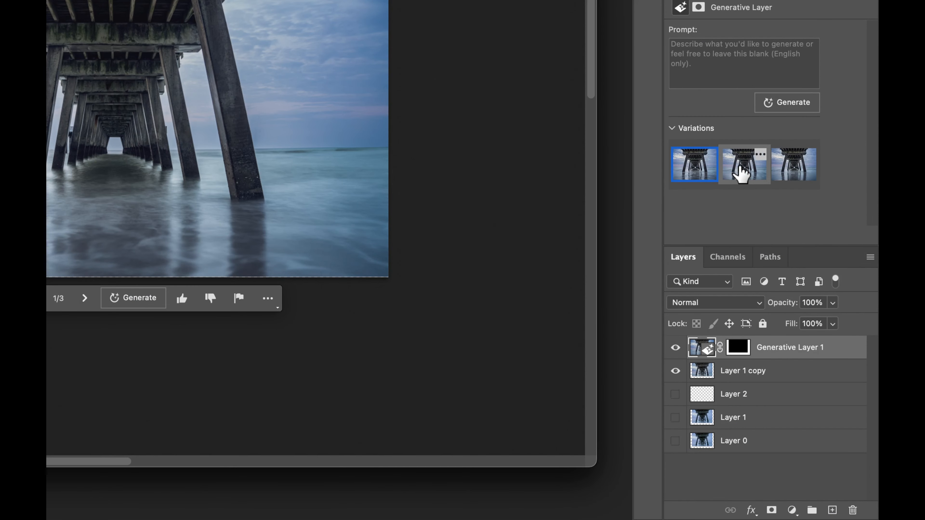
- Preview the second generated variation of the pier borders, apply the third one and check it up close
click(741, 172)
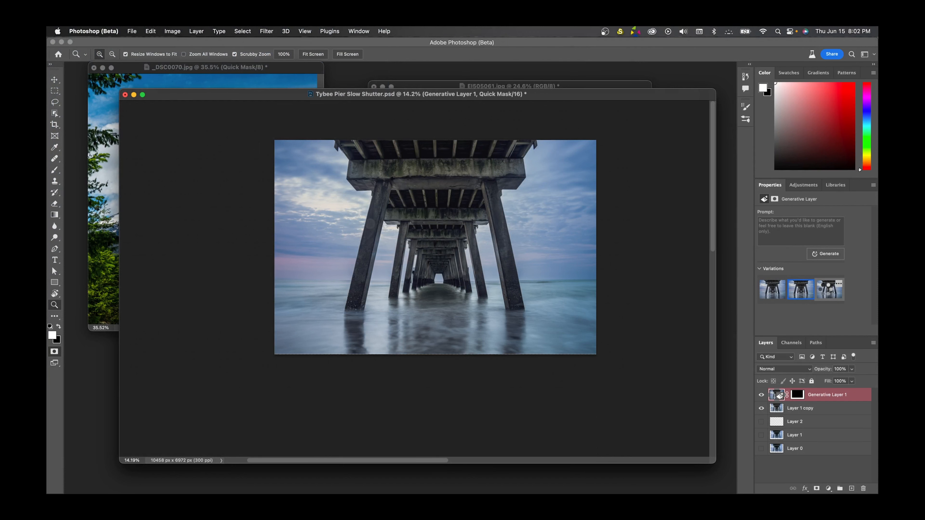
click(827, 293)
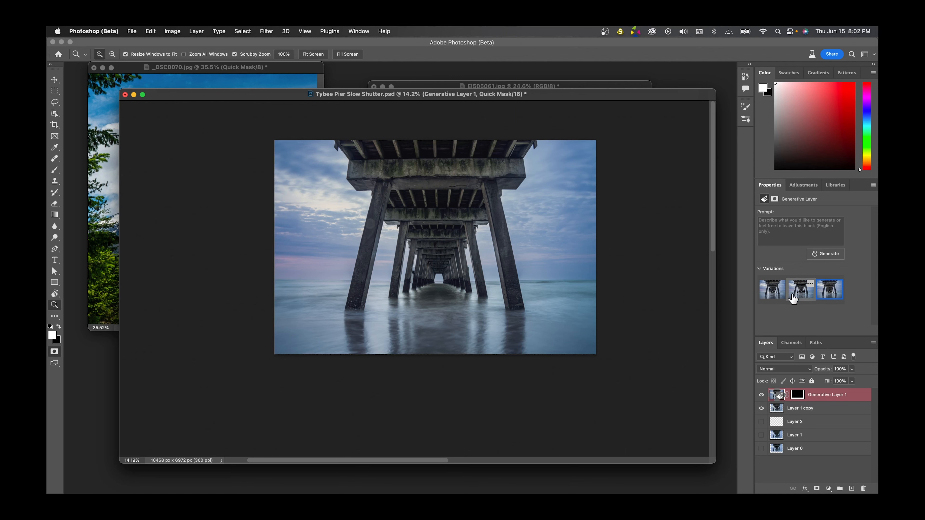
drag(466, 294, 426, 307)
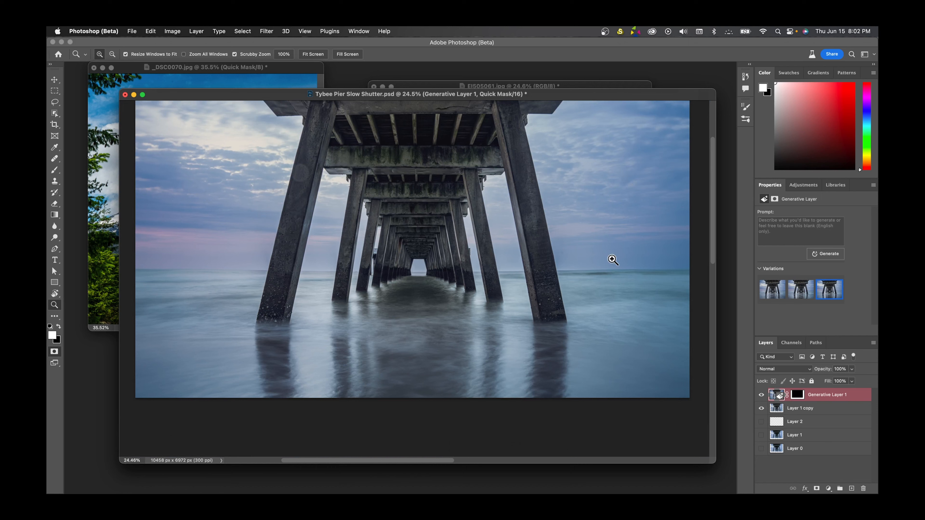
drag(579, 244, 562, 243)
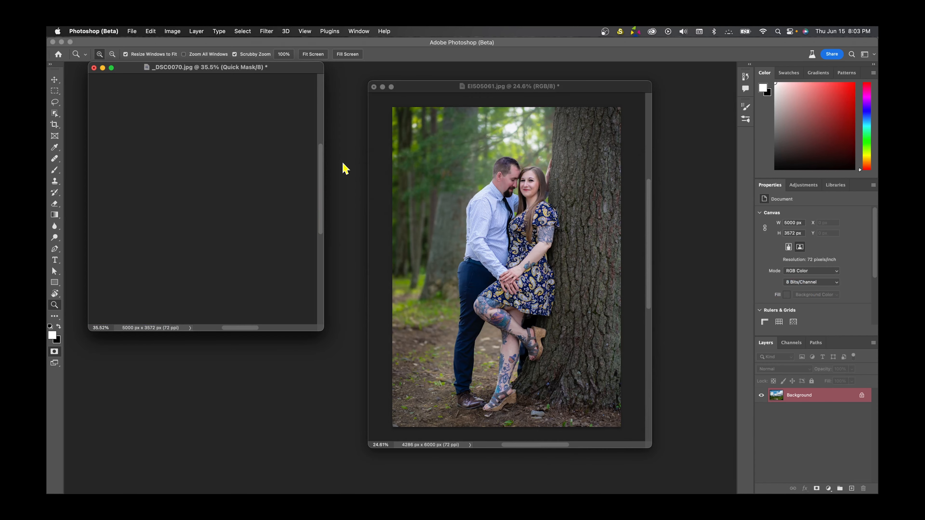
- Bring the EI505061.jpg document to the front, reposition its window and enlarge it to leave room around the photo
click(496, 85)
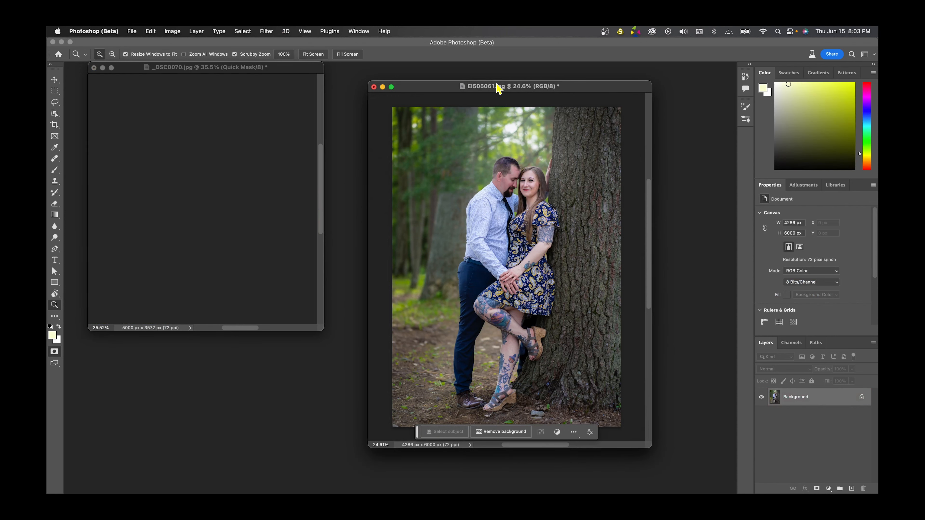
drag(504, 87, 402, 86)
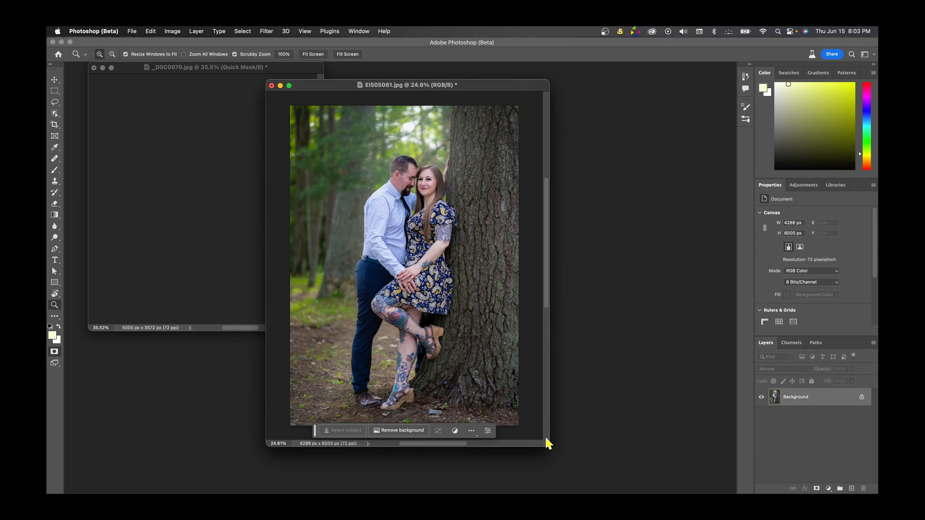
drag(548, 448, 701, 465)
drag(535, 91, 471, 76)
drag(637, 454, 686, 473)
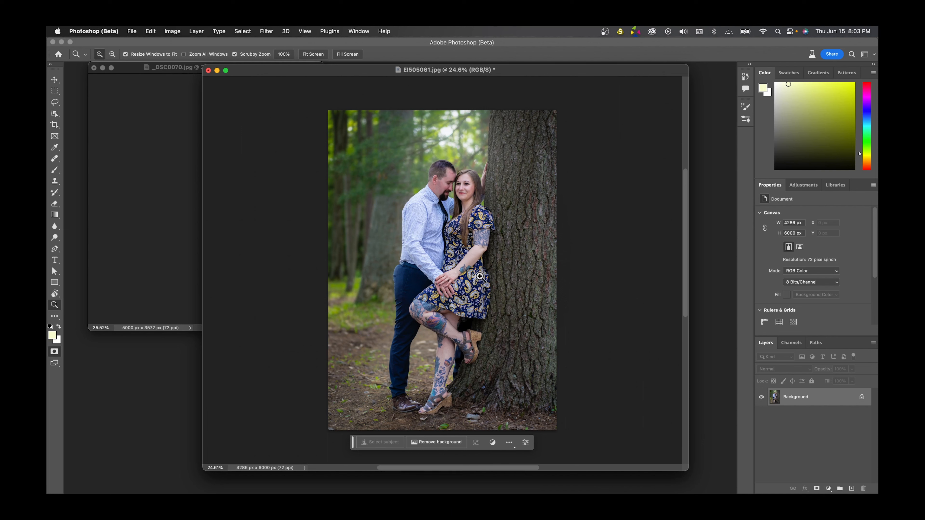
- Extend the canvas on both sides of the couple photo with the Crop tool to 8399 x 6000 px, leaving more space on the left
drag(490, 256, 473, 253)
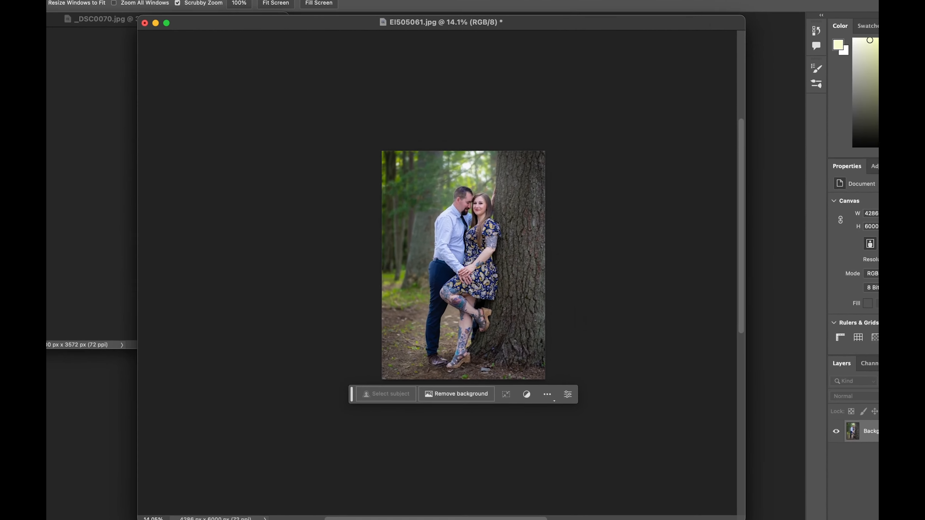
key(c)
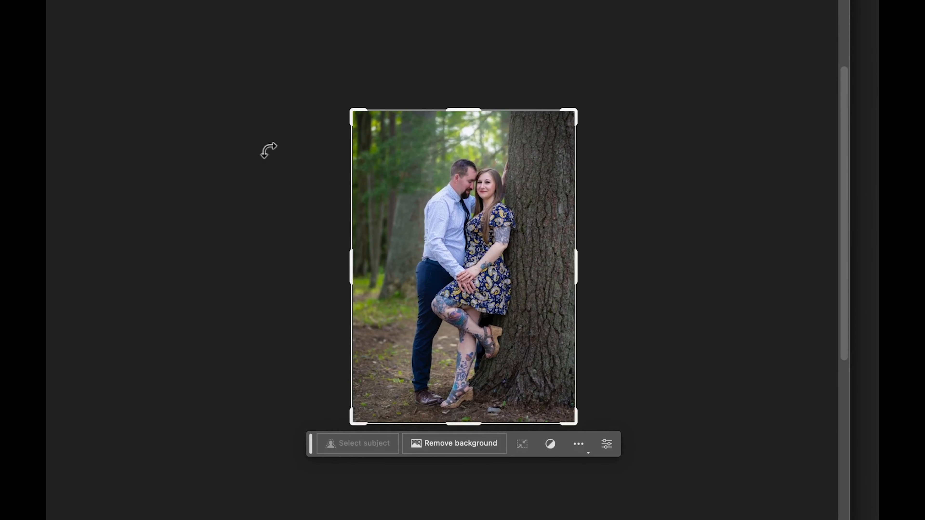
drag(351, 106, 221, 142)
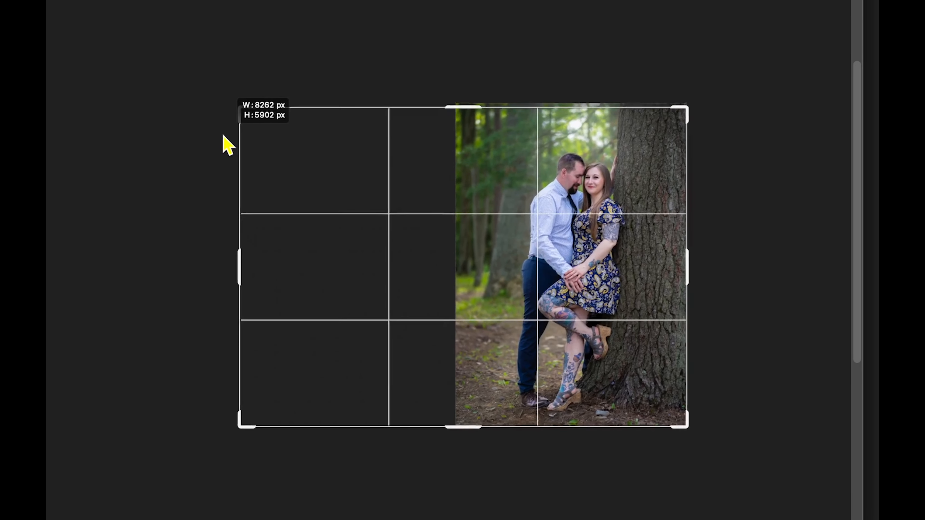
drag(582, 241, 535, 241)
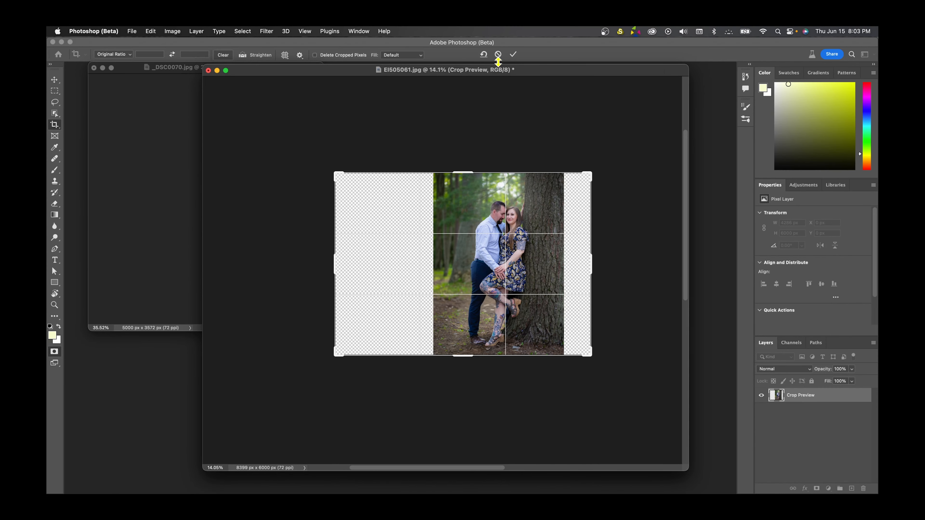
key(Return)
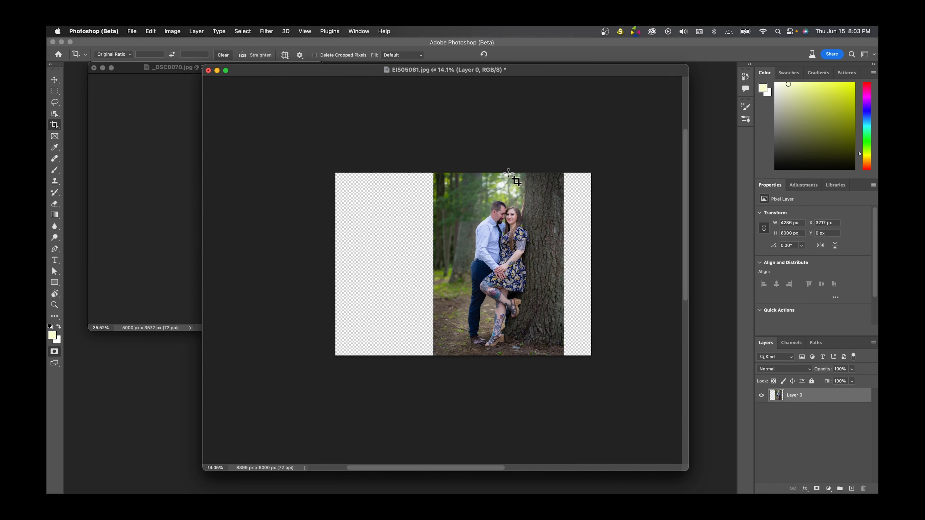
- Select the blank areas left and right of the couple, slightly overlapping the photo, and fill them with Generative Fill using an empty prompt
click(56, 305)
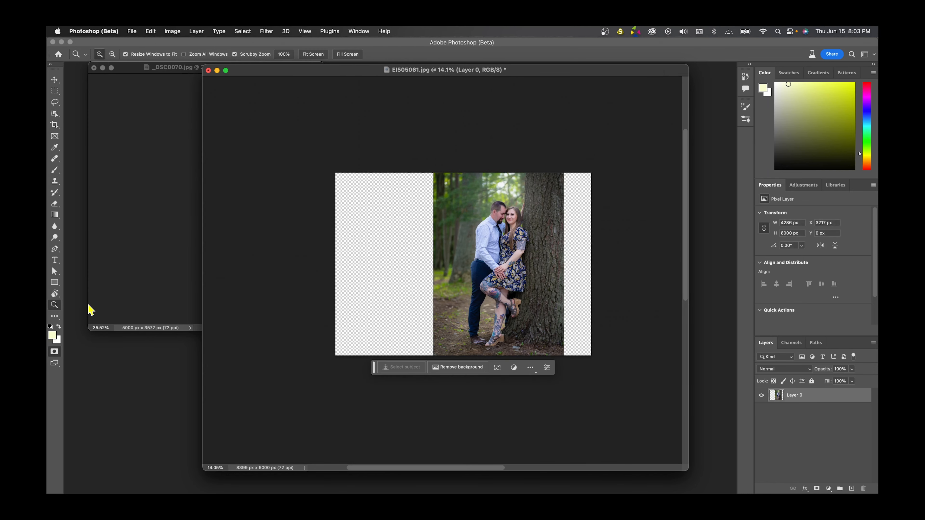
drag(494, 267, 513, 267)
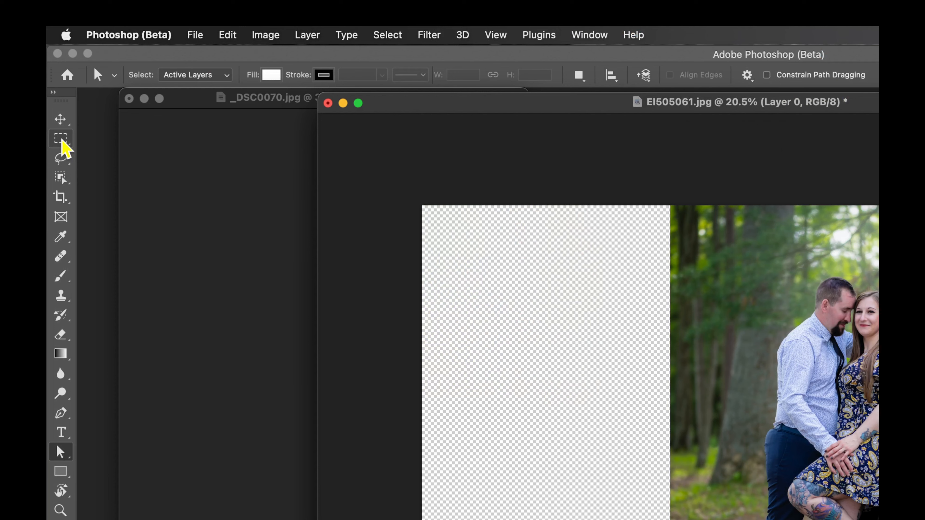
click(61, 142)
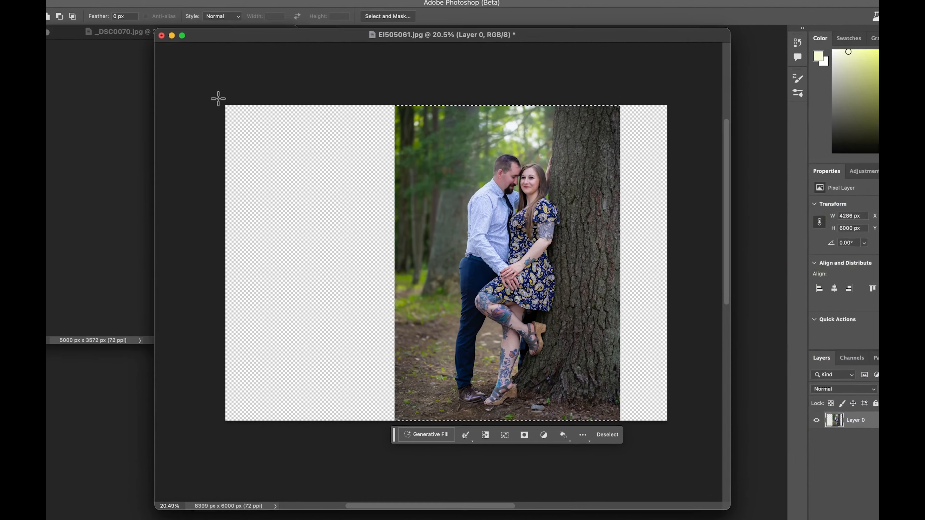
drag(216, 97, 385, 463)
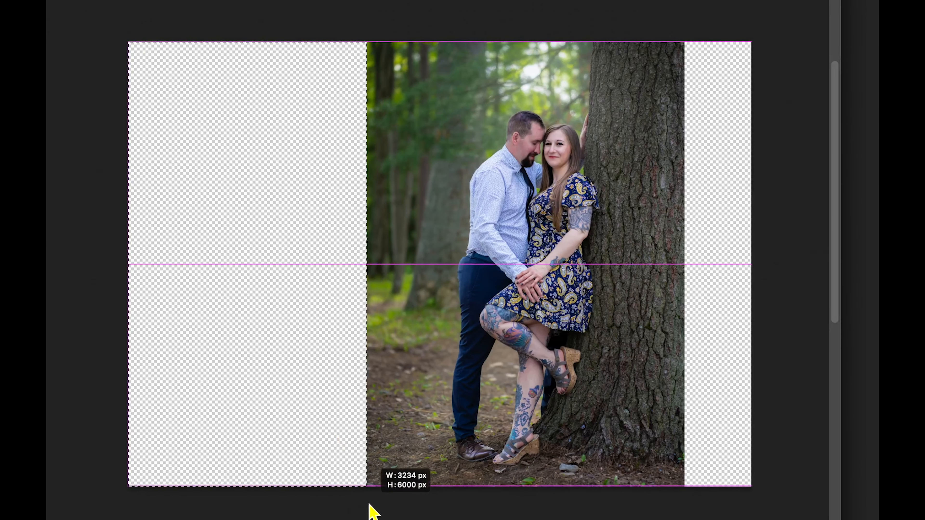
drag(369, 505, 401, 517)
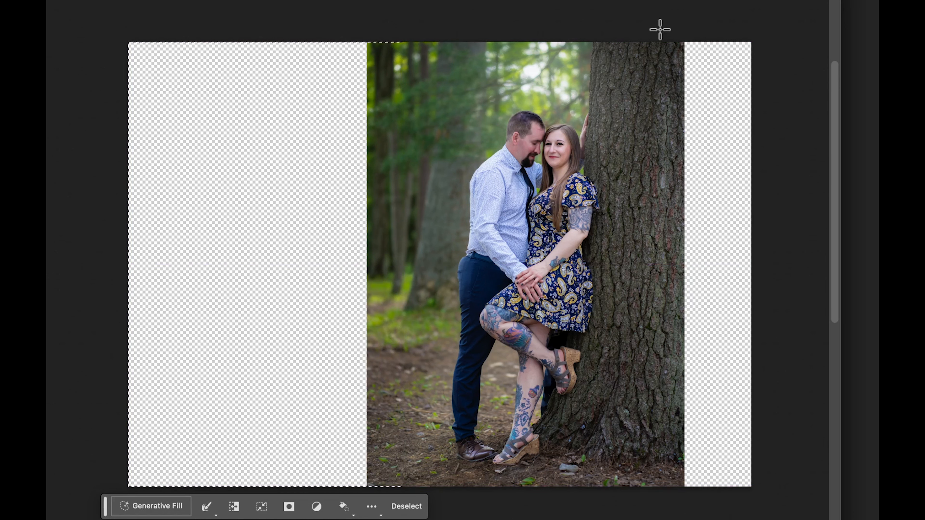
drag(653, 33, 762, 503)
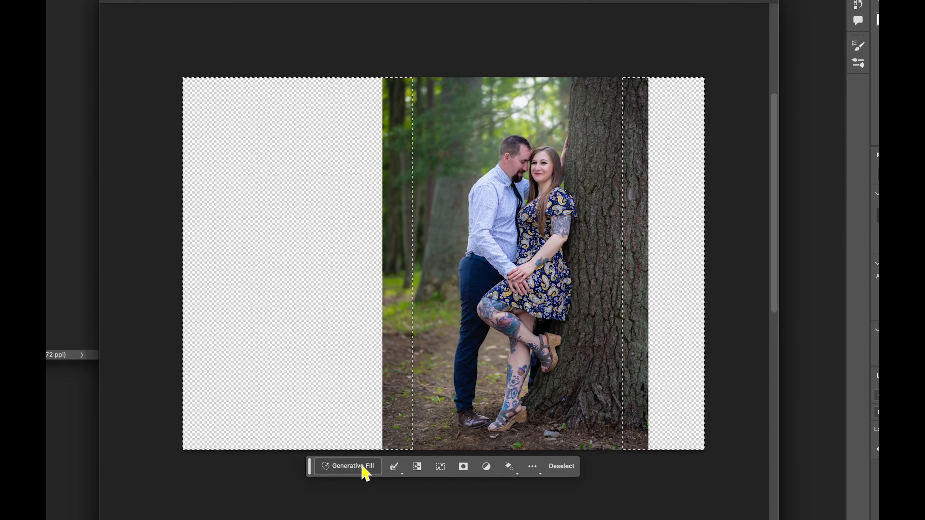
click(363, 468)
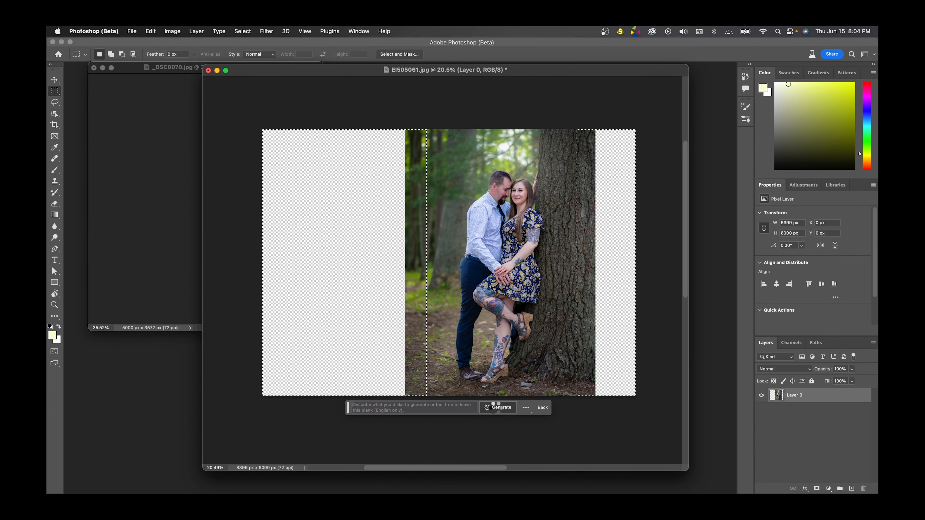
click(497, 408)
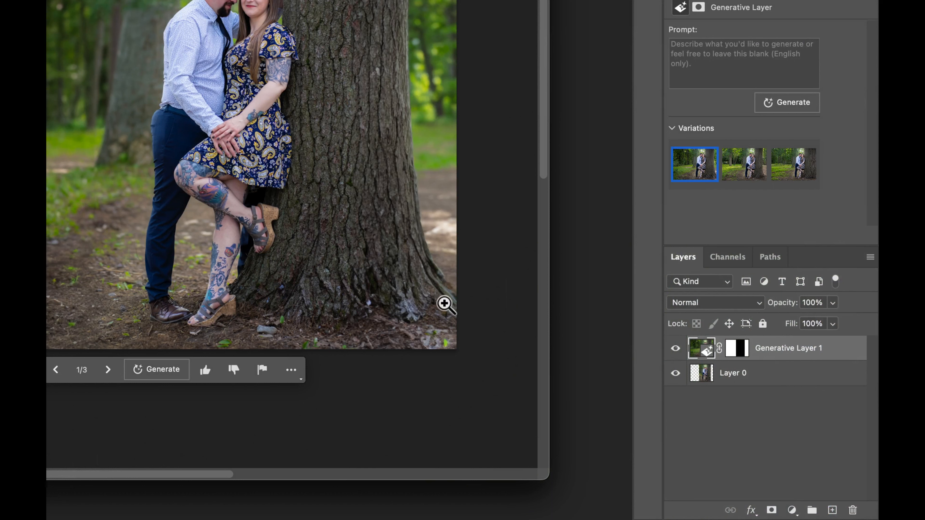
- Compare the couple photo with and without its generated layer, and examine the extended tree trunk and ground up close
click(674, 349)
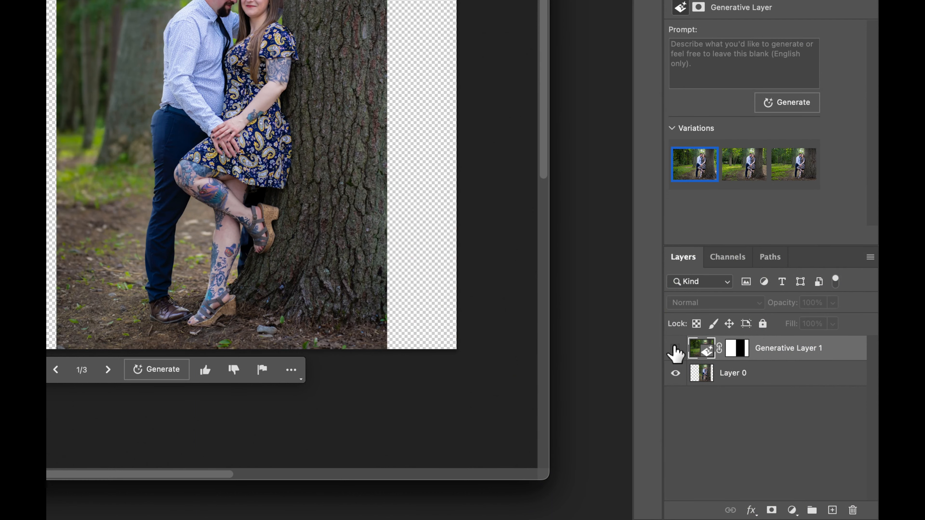
click(674, 348)
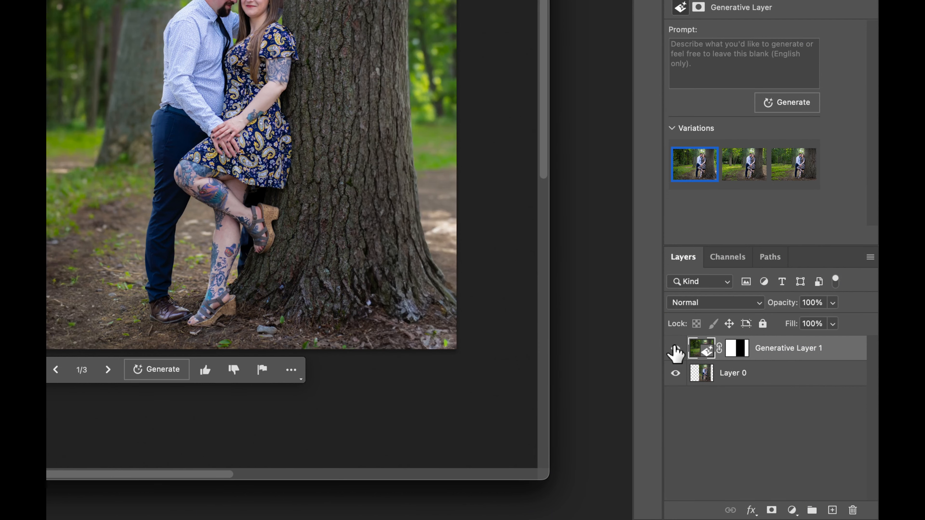
drag(406, 309, 464, 315)
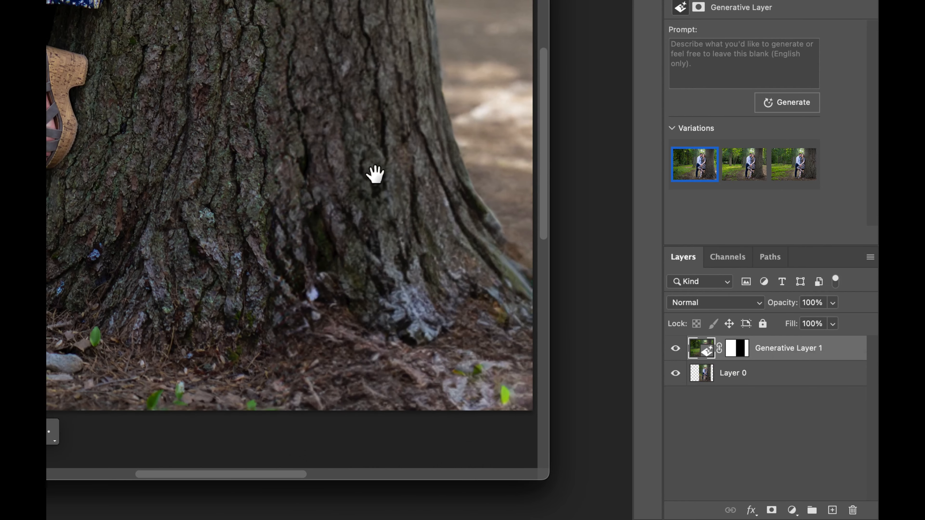
drag(376, 175, 288, 167)
drag(251, 0, 294, 0)
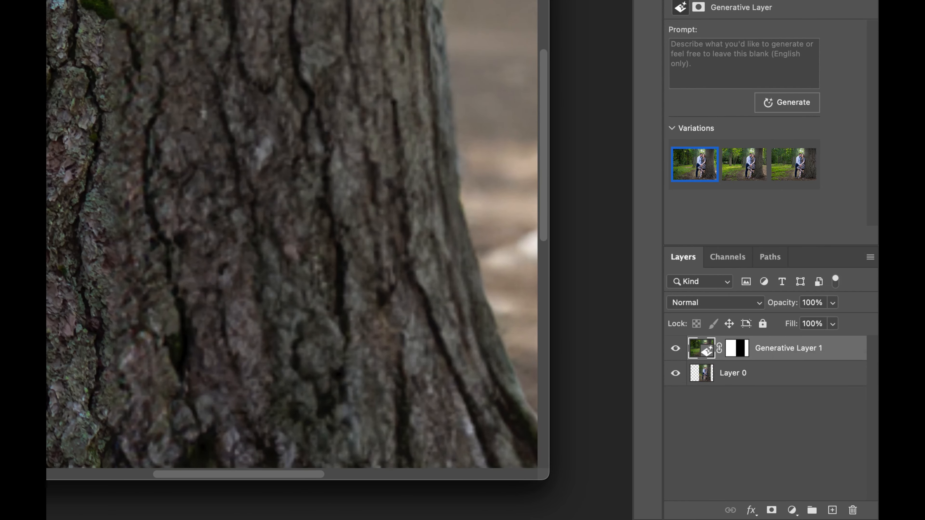
drag(222, 42, 145, 29)
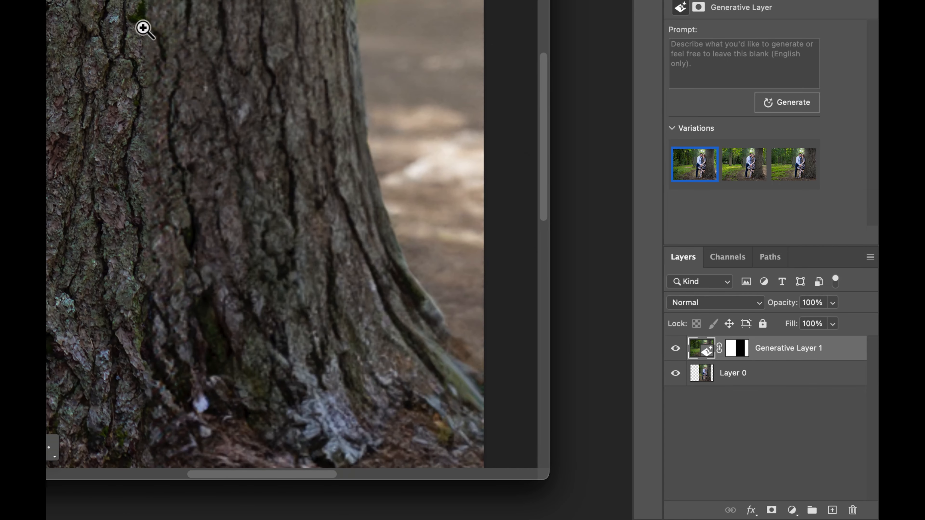
drag(190, 97, 135, 95)
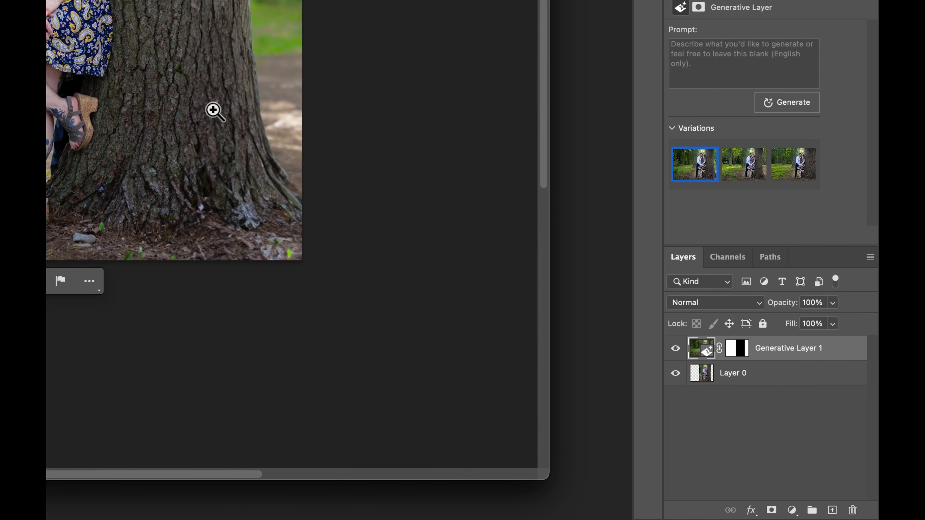
drag(213, 109, 138, 84)
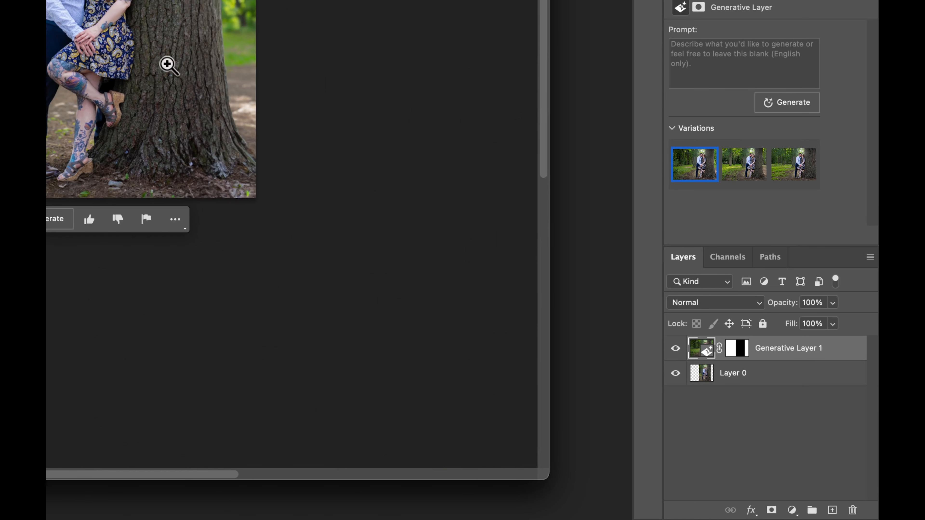
mouse_move(40, 49)
mouse_down()
mouse_move(31, 46)
mouse_move(45, 37)
mouse_up()
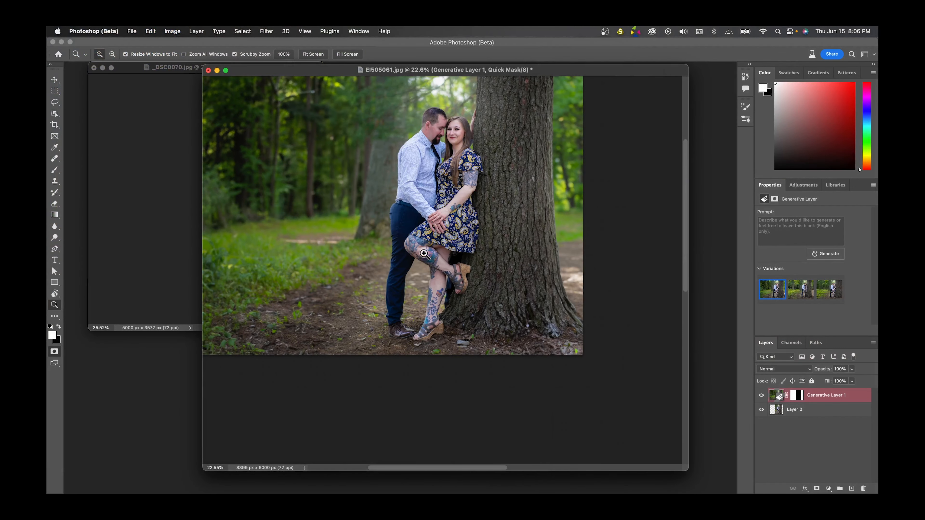
- Preview the second and third generated variations of the couple photo's sides and apply the second one
right_click(404, 196)
click(417, 201)
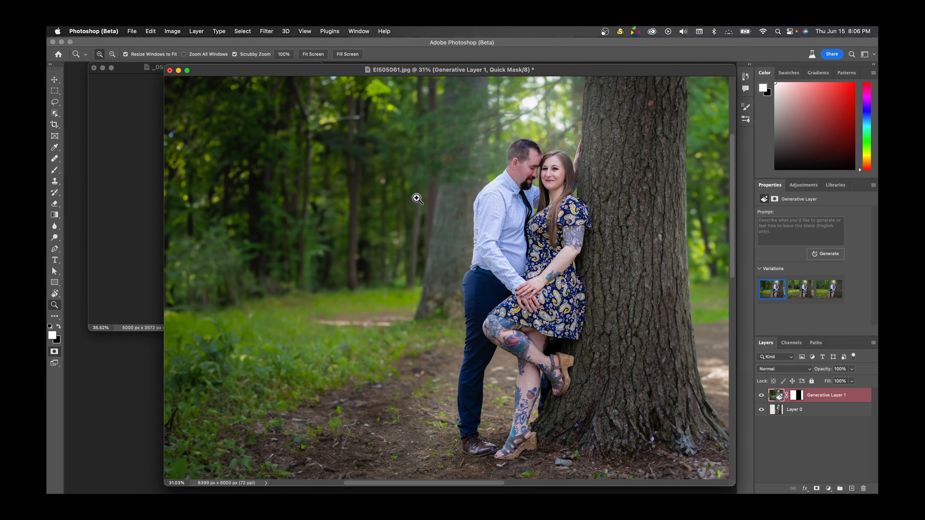
drag(473, 229, 460, 228)
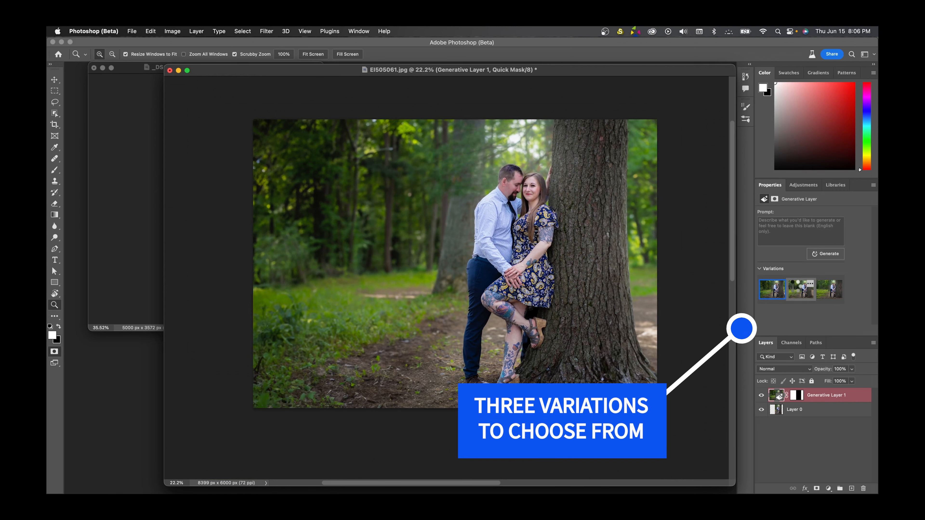
click(795, 288)
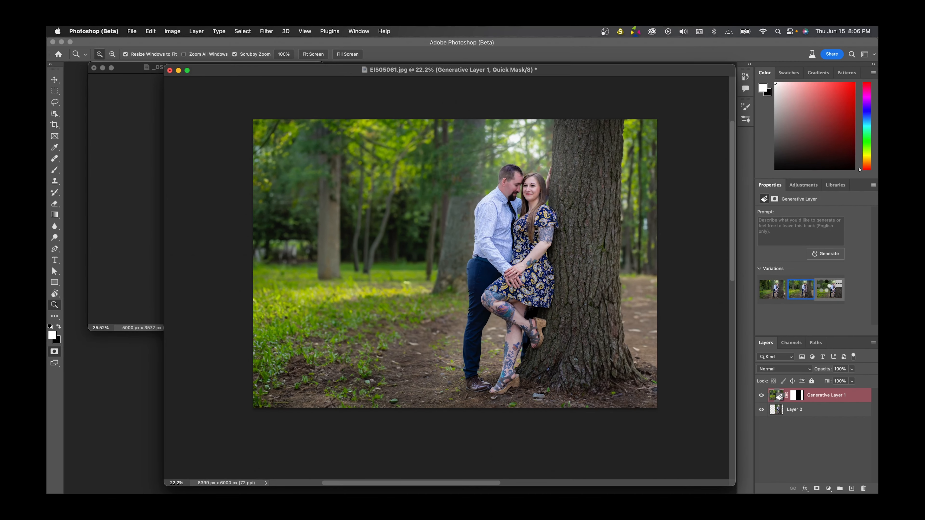
click(825, 290)
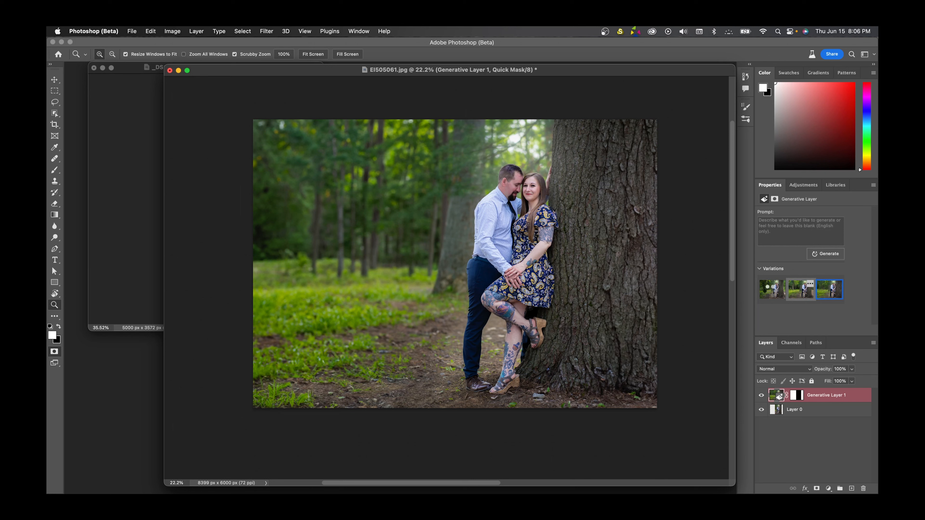
click(801, 290)
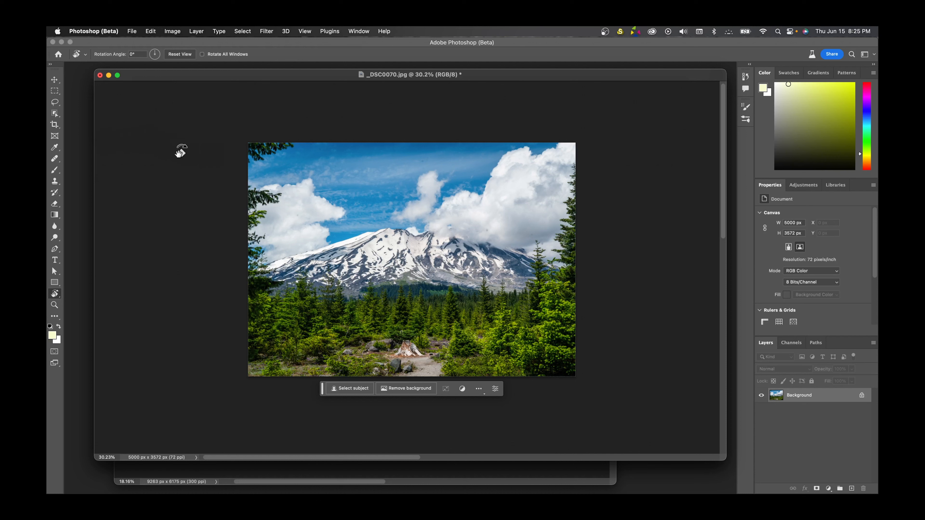
- Extend the canvas of the mountain photo on both sides and below with the Crop tool to 6058 x 4328 px
click(54, 124)
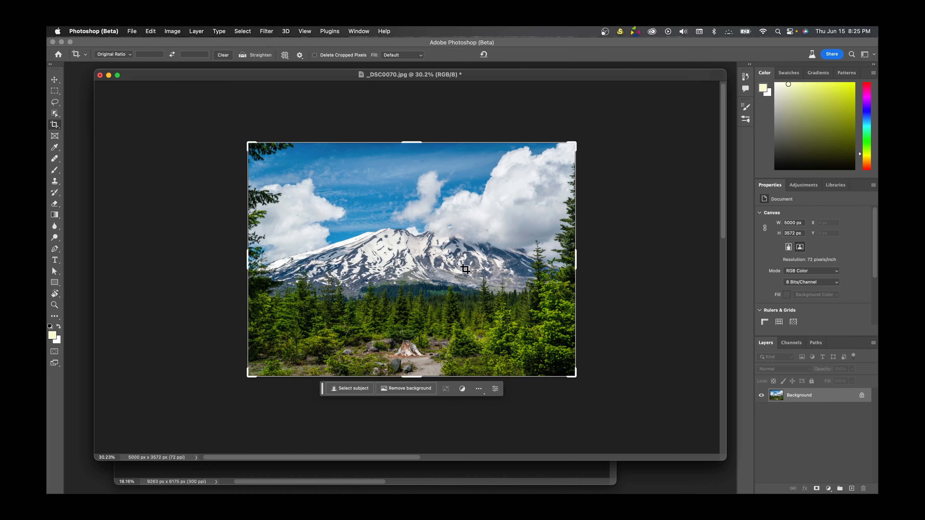
drag(414, 377, 416, 423)
drag(401, 465, 399, 460)
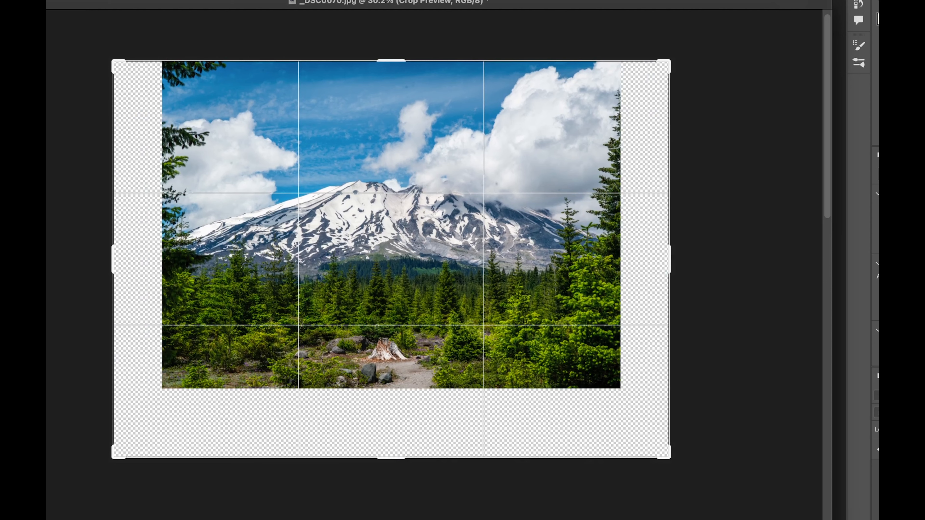
key(Return)
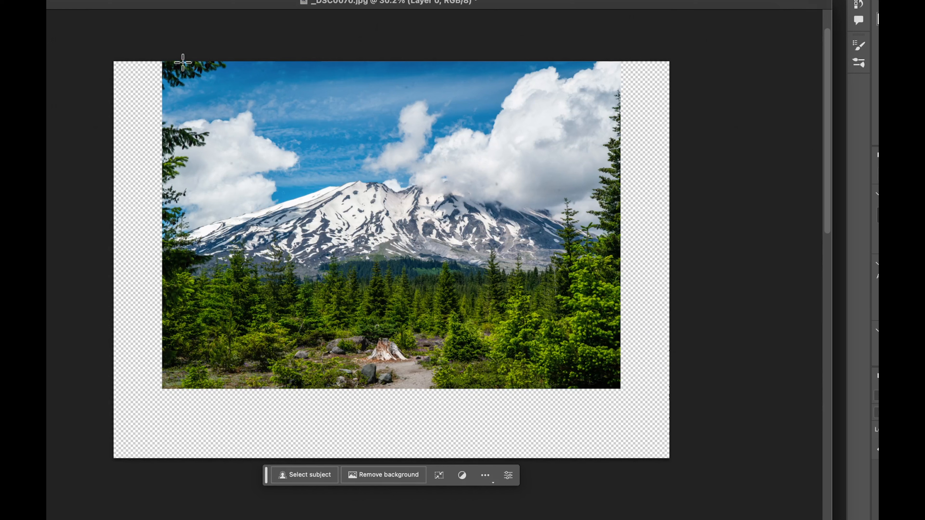
- Select the blank borders around the mountain photo, slightly overlapping the image, and fill them with Generative Fill using an empty prompt
drag(183, 62, 216, 237)
drag(490, 369, 599, 371)
click(366, 389)
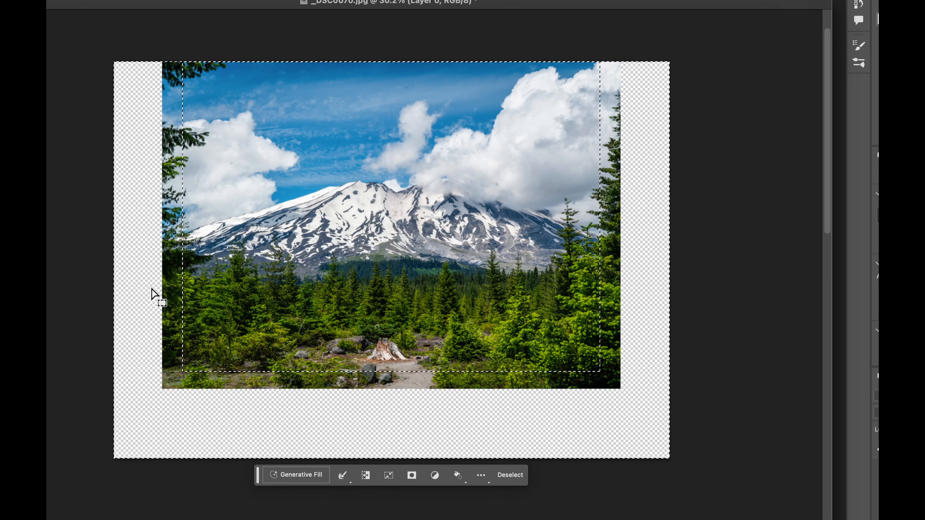
click(305, 473)
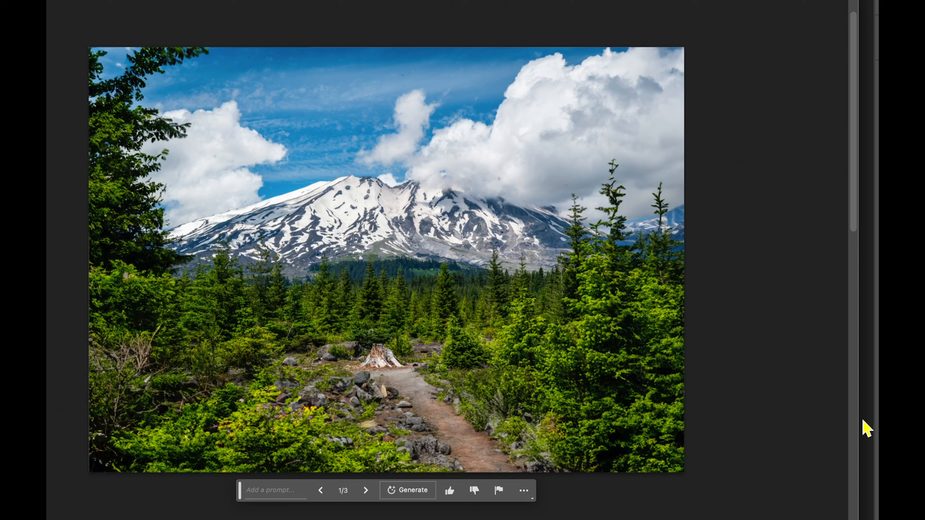
- Compare the mountain photo with and without the generated borders, preview the other two variations and apply the second one
key(super+comma)
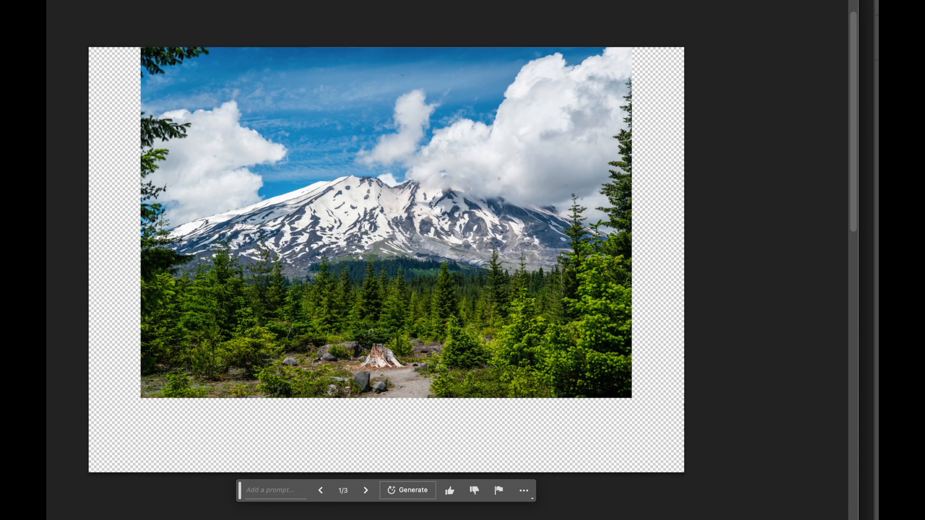
key(super+comma)
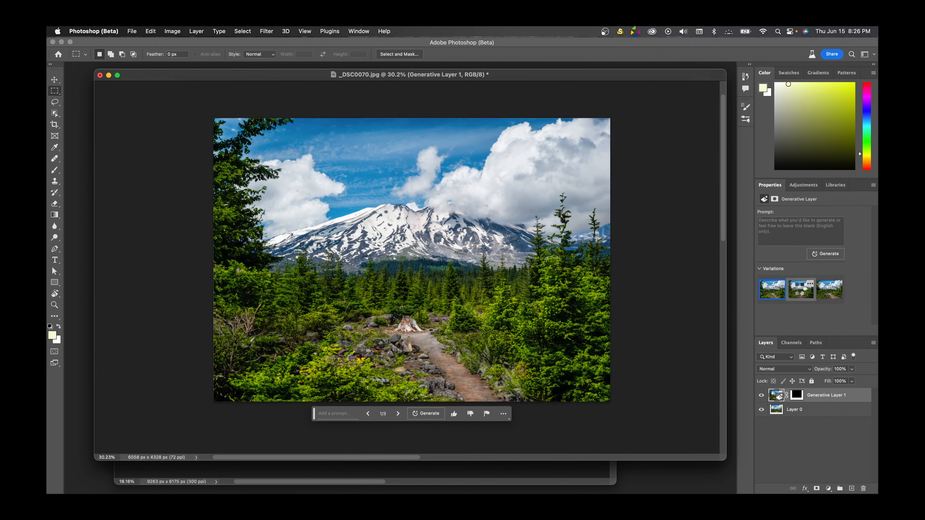
click(800, 292)
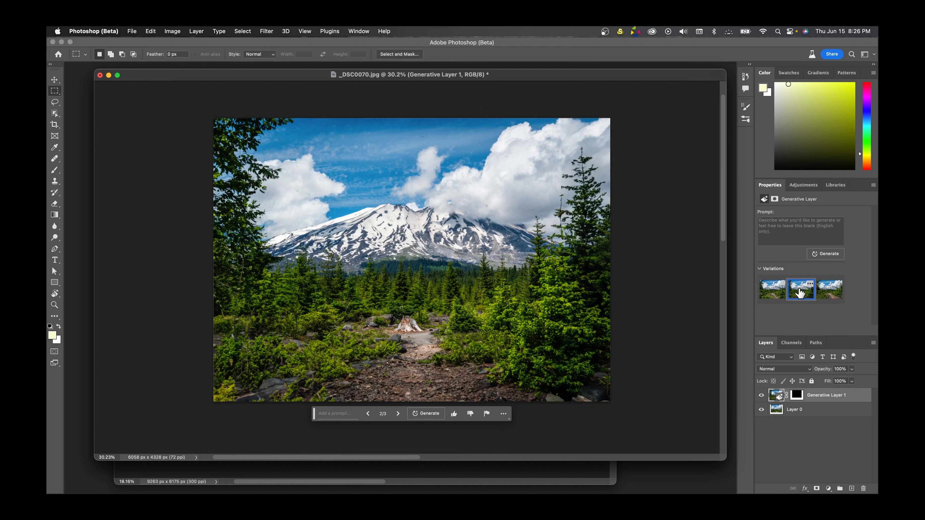
click(834, 294)
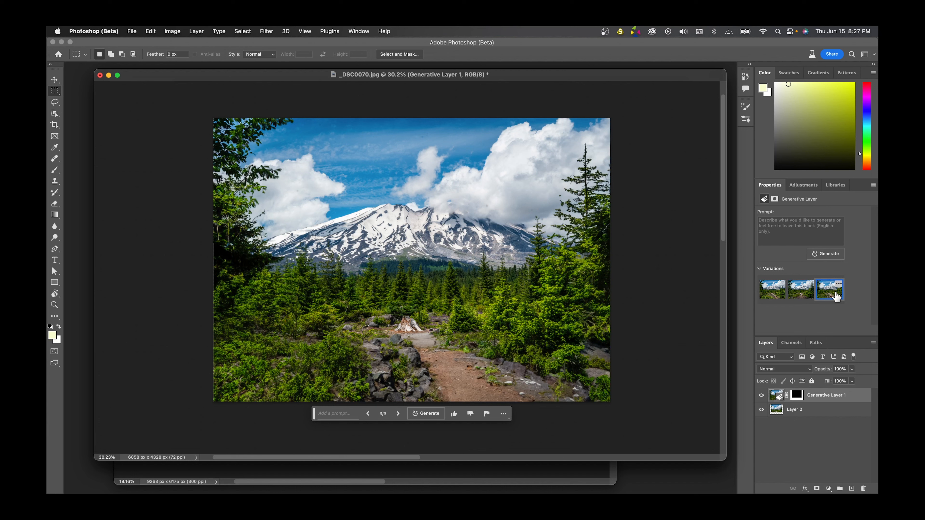
click(805, 294)
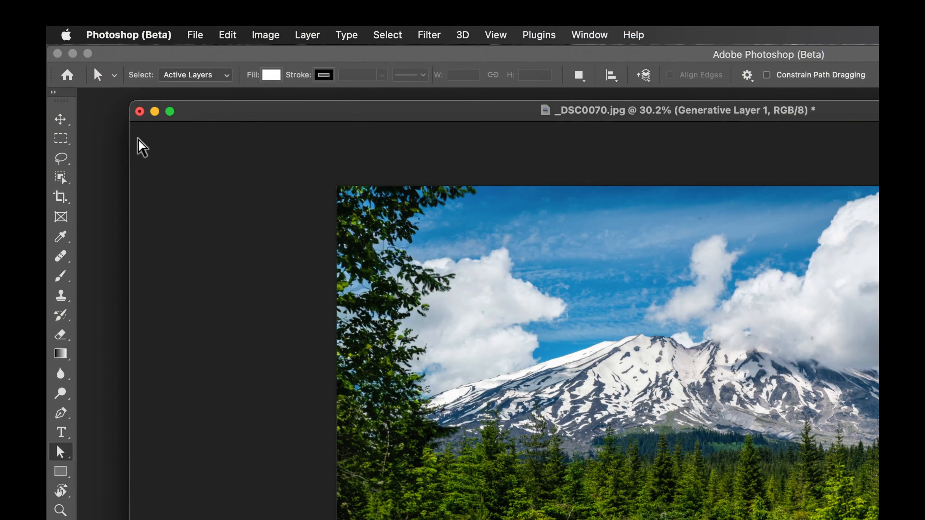
- Lasso the foreground below the tree stump and fill it with Generative Fill using the prompt "mirror reflection water"
click(61, 159)
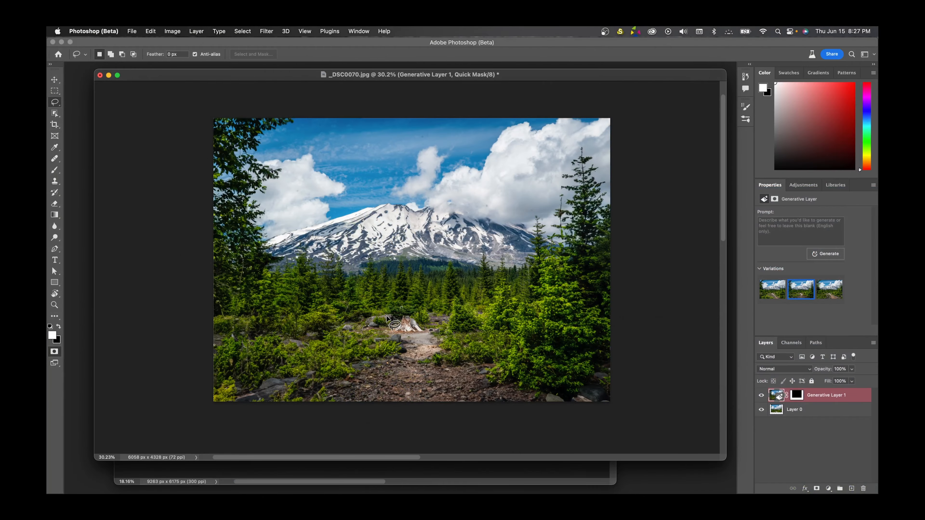
mouse_move(390, 330)
mouse_down()
mouse_move(256, 338)
mouse_move(208, 394)
mouse_move(241, 425)
mouse_move(385, 436)
mouse_move(550, 431)
mouse_move(579, 422)
mouse_move(560, 392)
mouse_move(504, 366)
mouse_move(495, 346)
mouse_move(454, 330)
mouse_move(384, 332)
mouse_up()
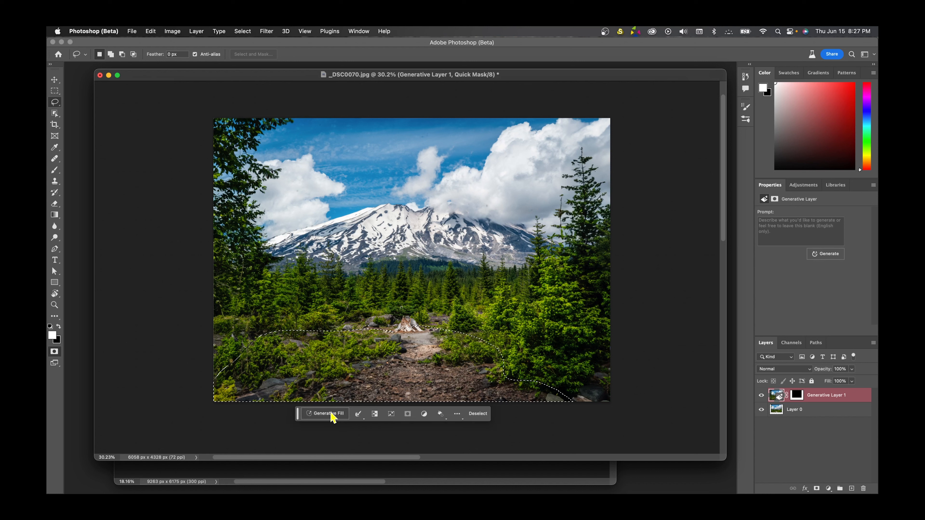
click(331, 414)
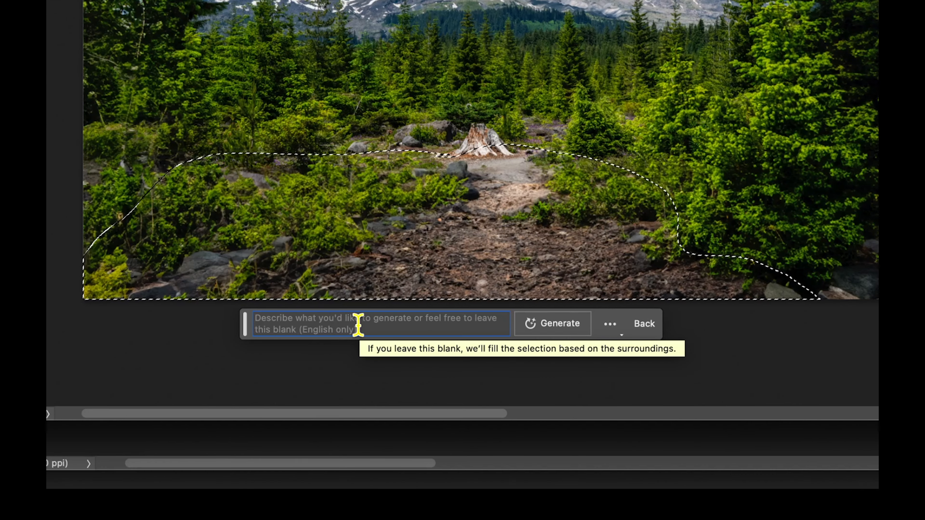
text(mirr)
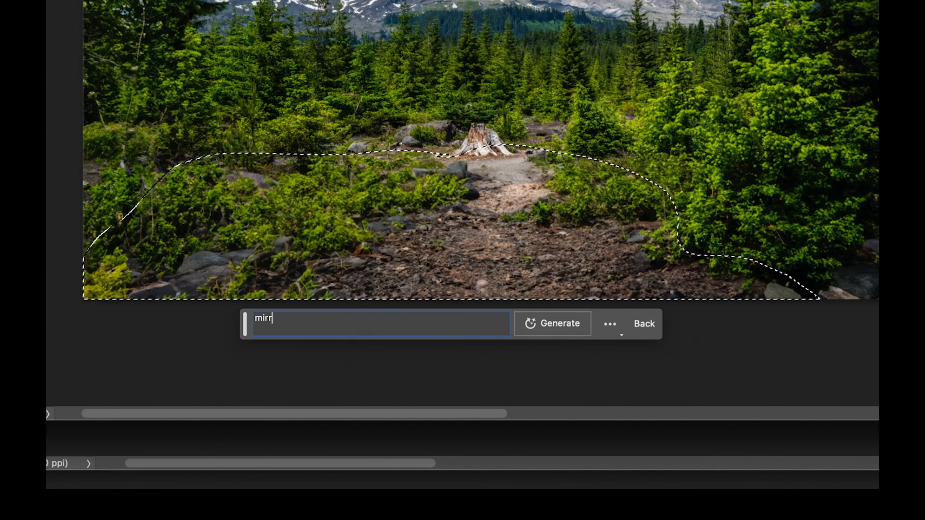
text(or reflection)
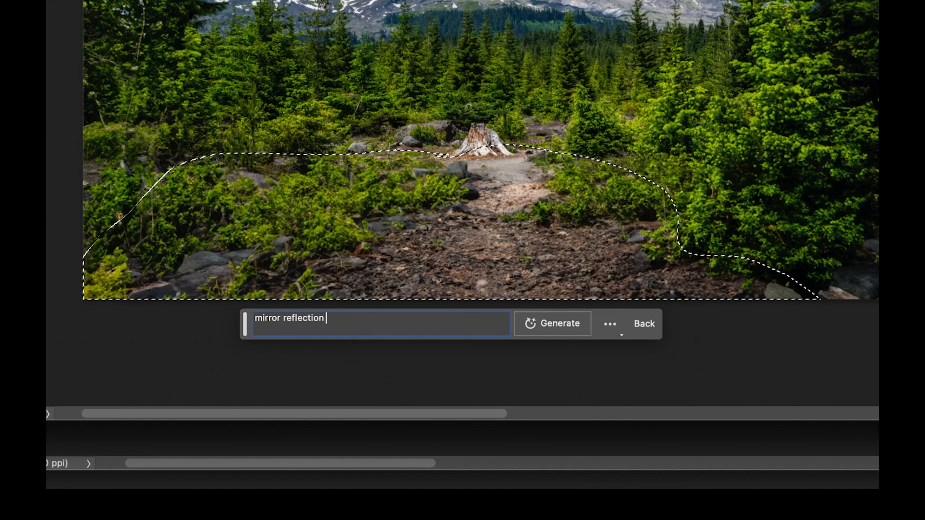
text( water)
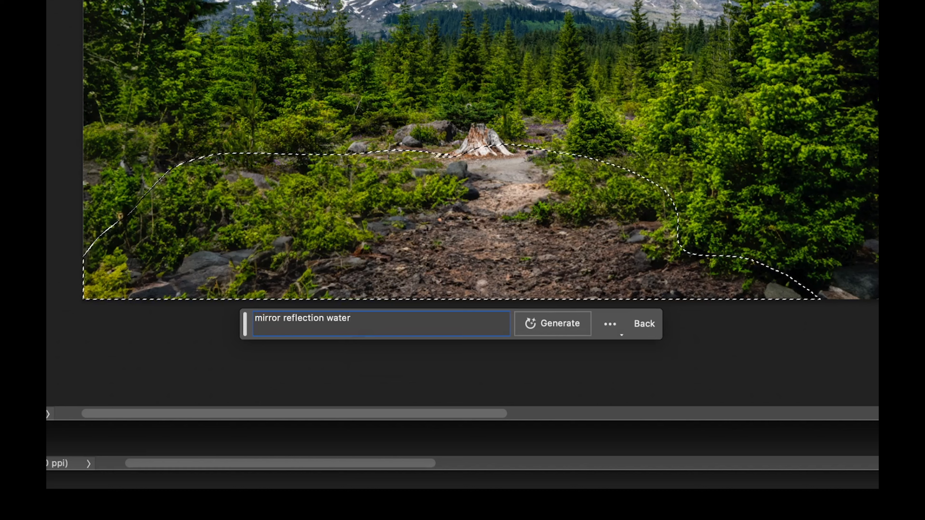
click(575, 324)
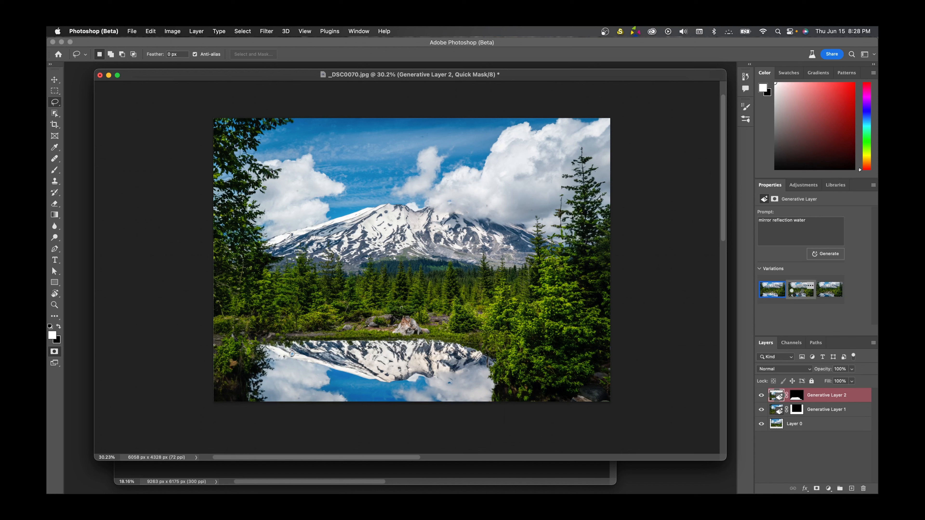
- Preview the second water reflection variation and compare the mountain photo without the water before and after its border expansion
click(798, 294)
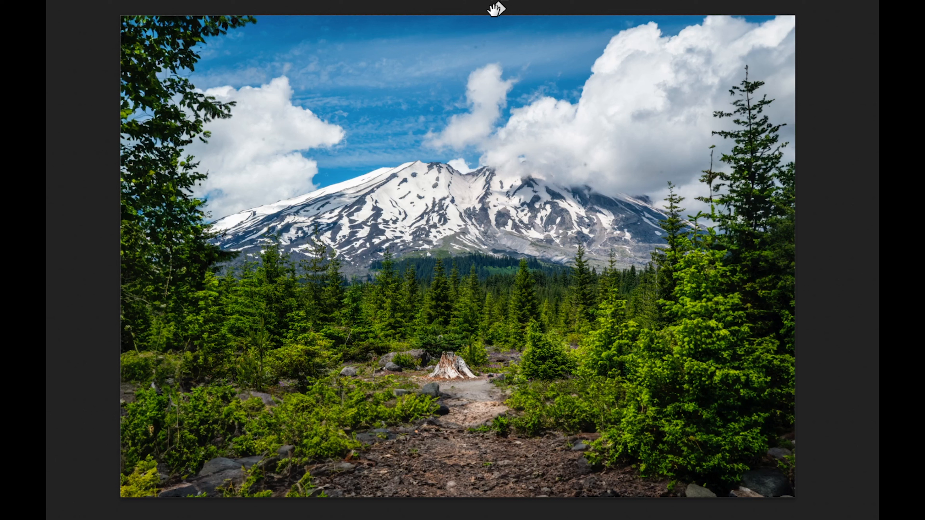
key(ctrl+comma)
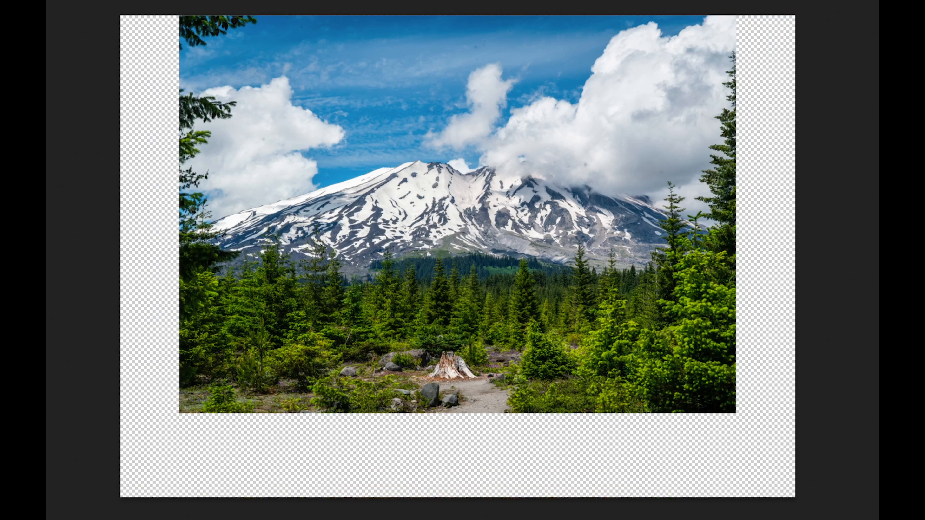
key(ctrl+comma)
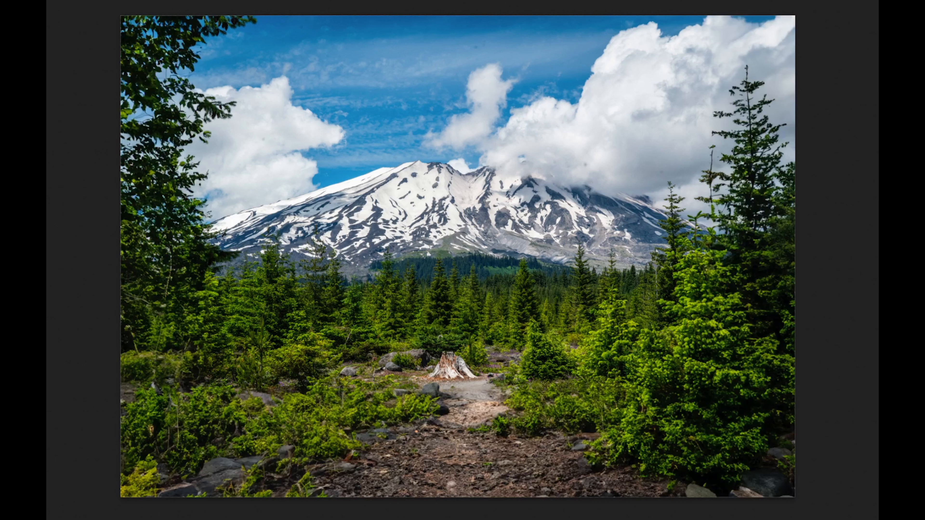